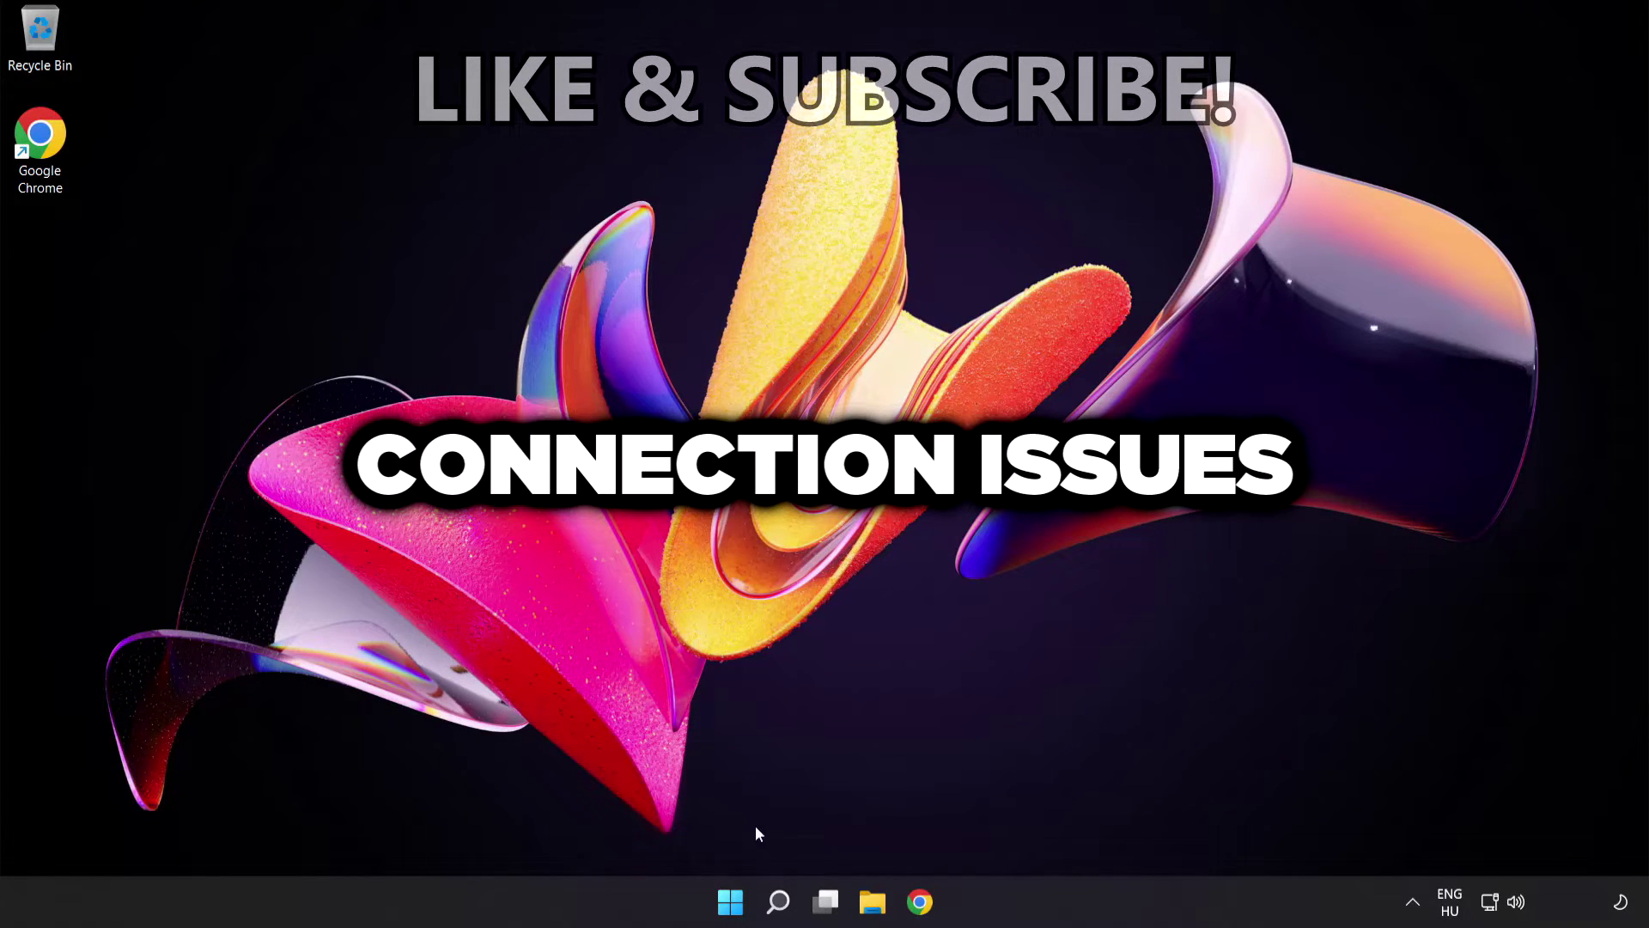
# Step: Find Command Prompt in Windows Search and launch it as administrator
pyautogui.click(777, 902)
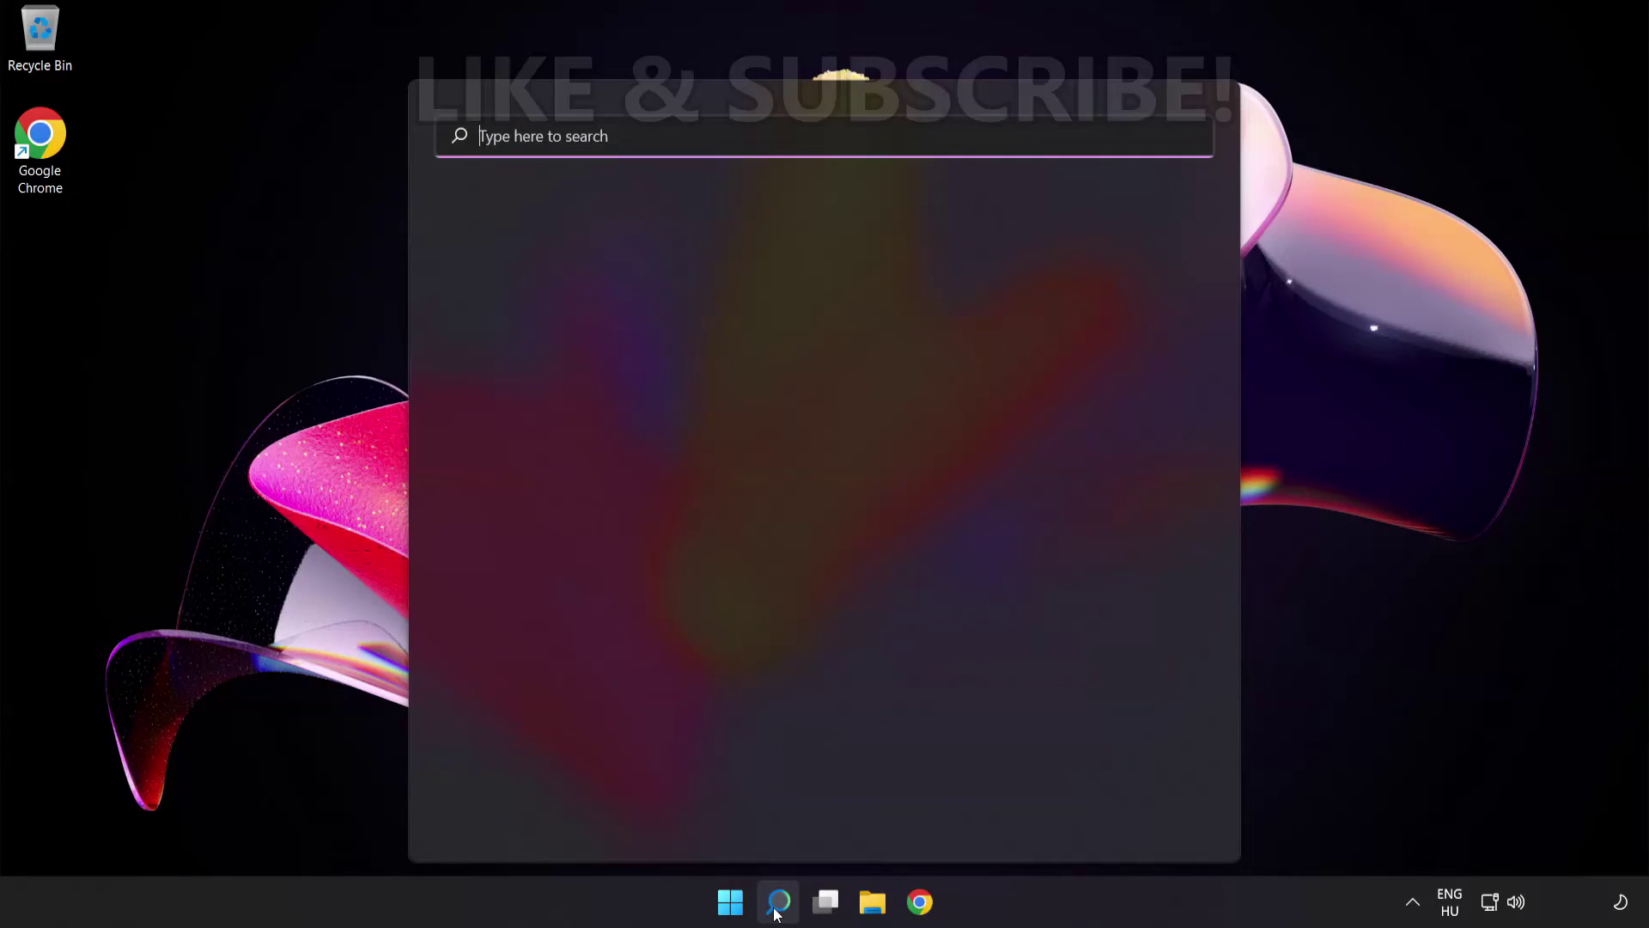
pyautogui.write('c')
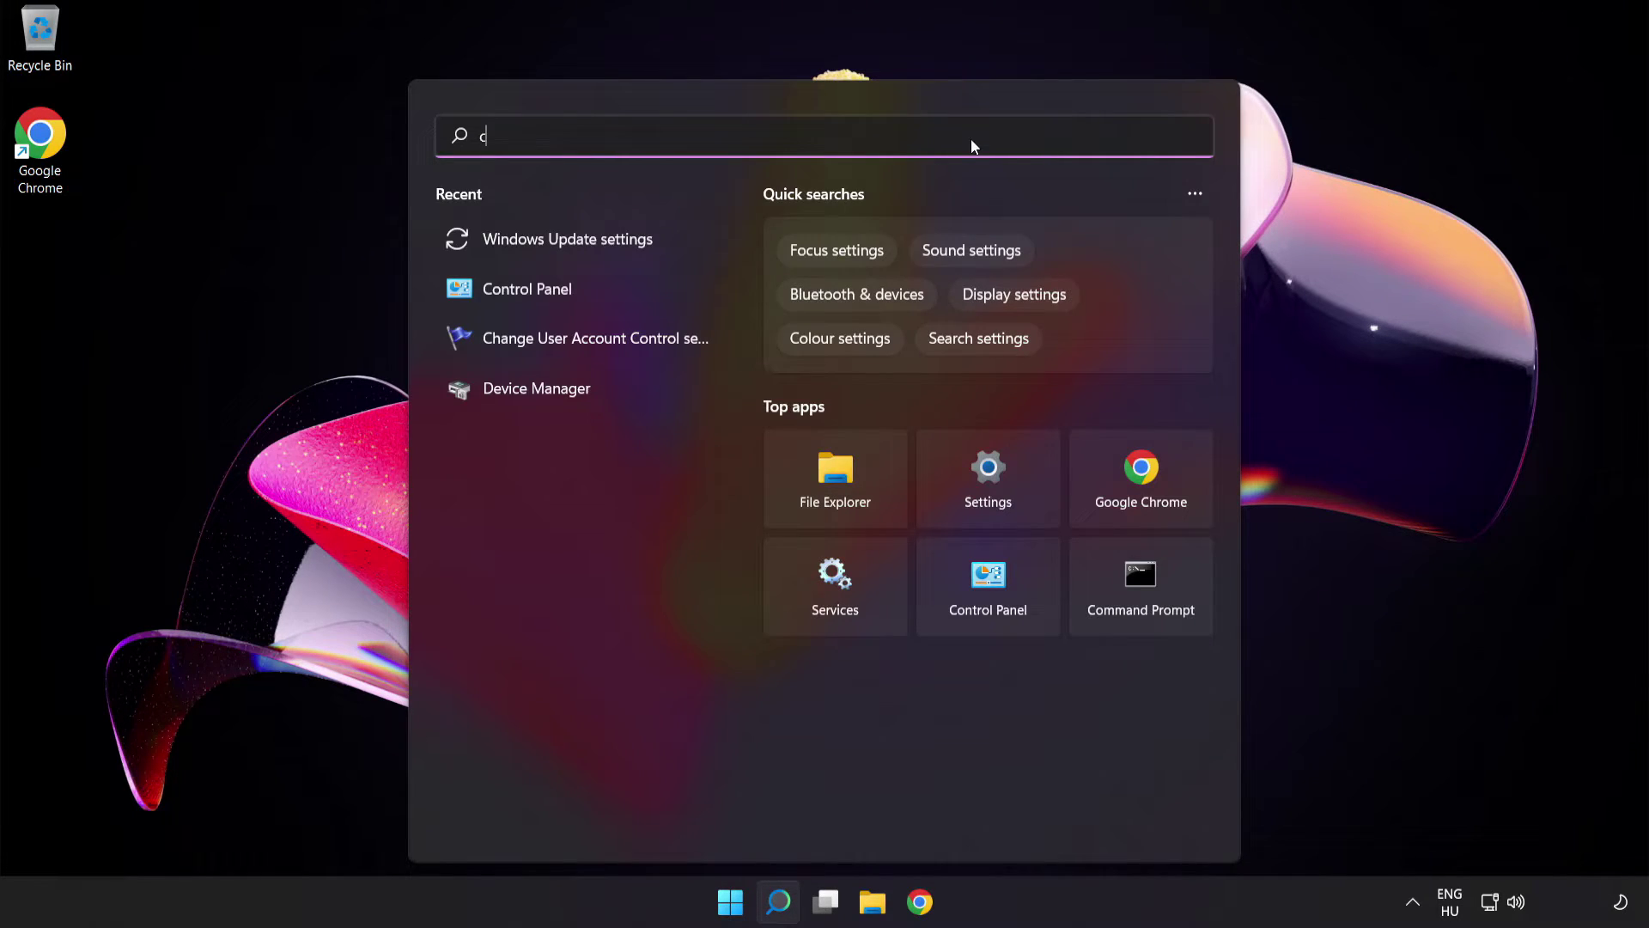
pyautogui.write('md')
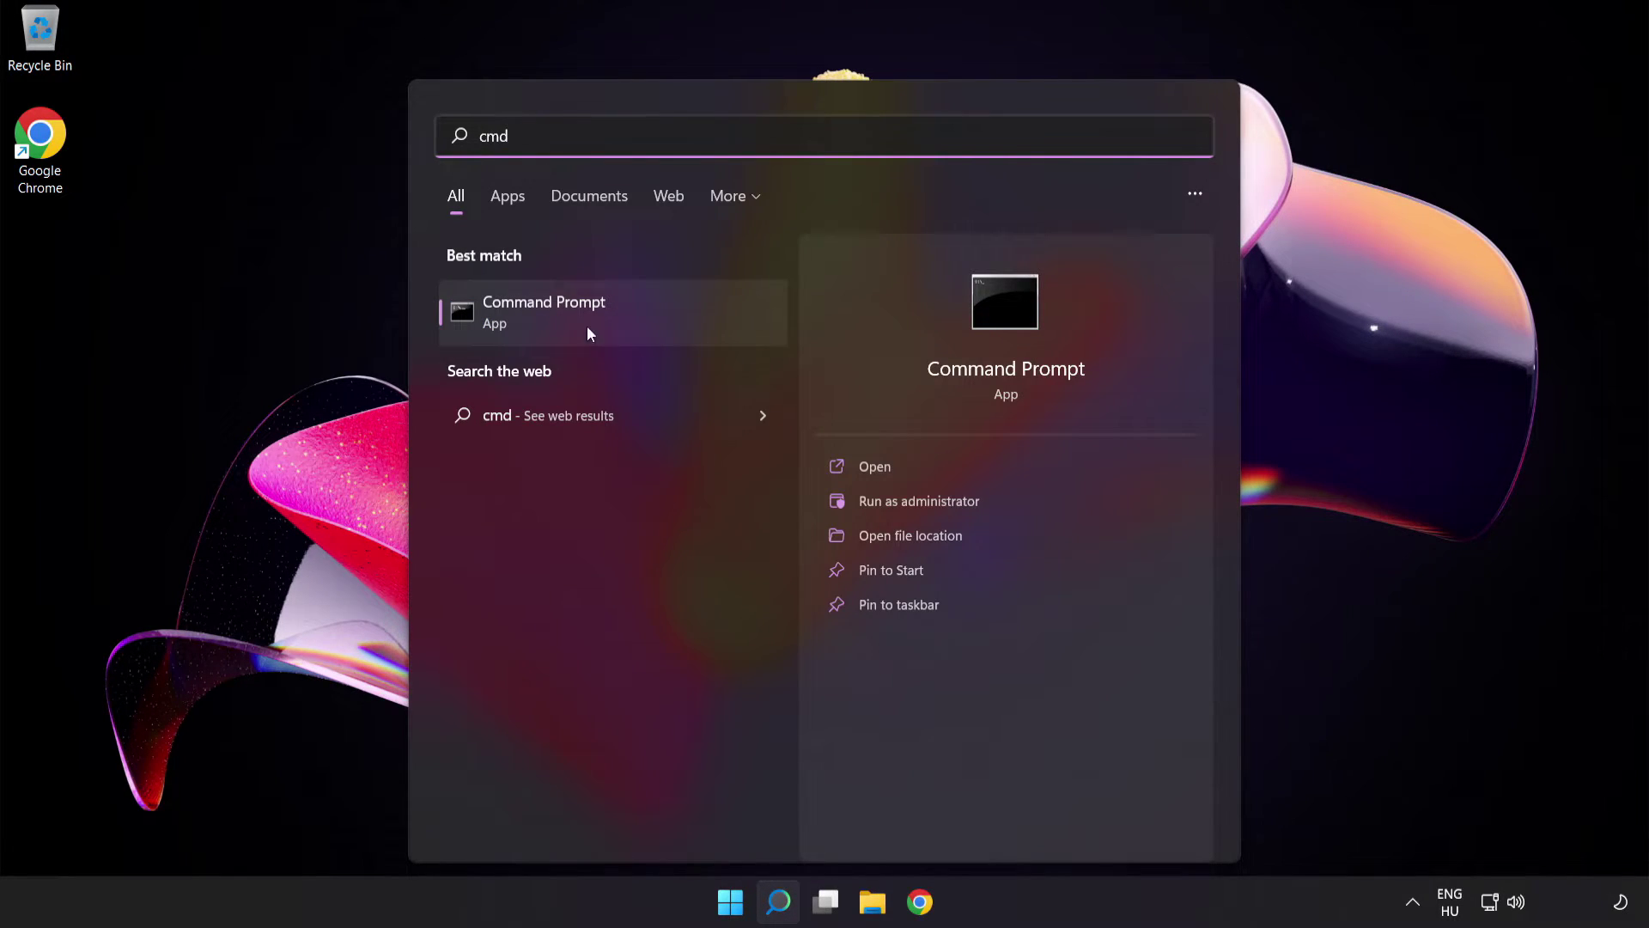
pyautogui.rightClick(633, 323)
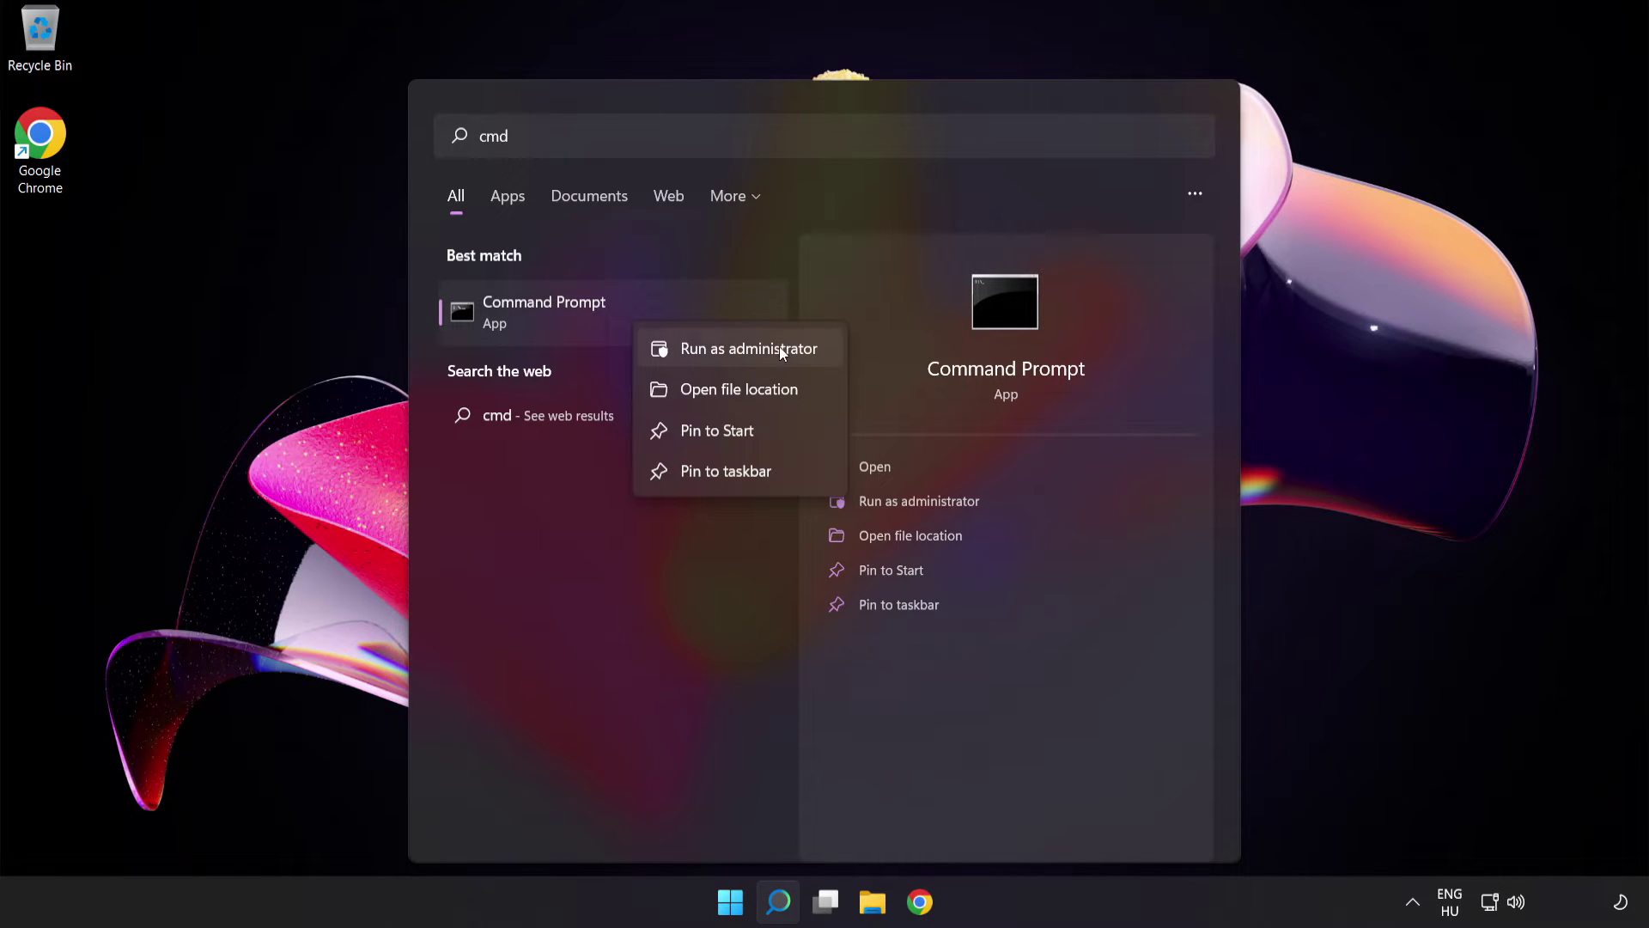
pyautogui.click(781, 352)
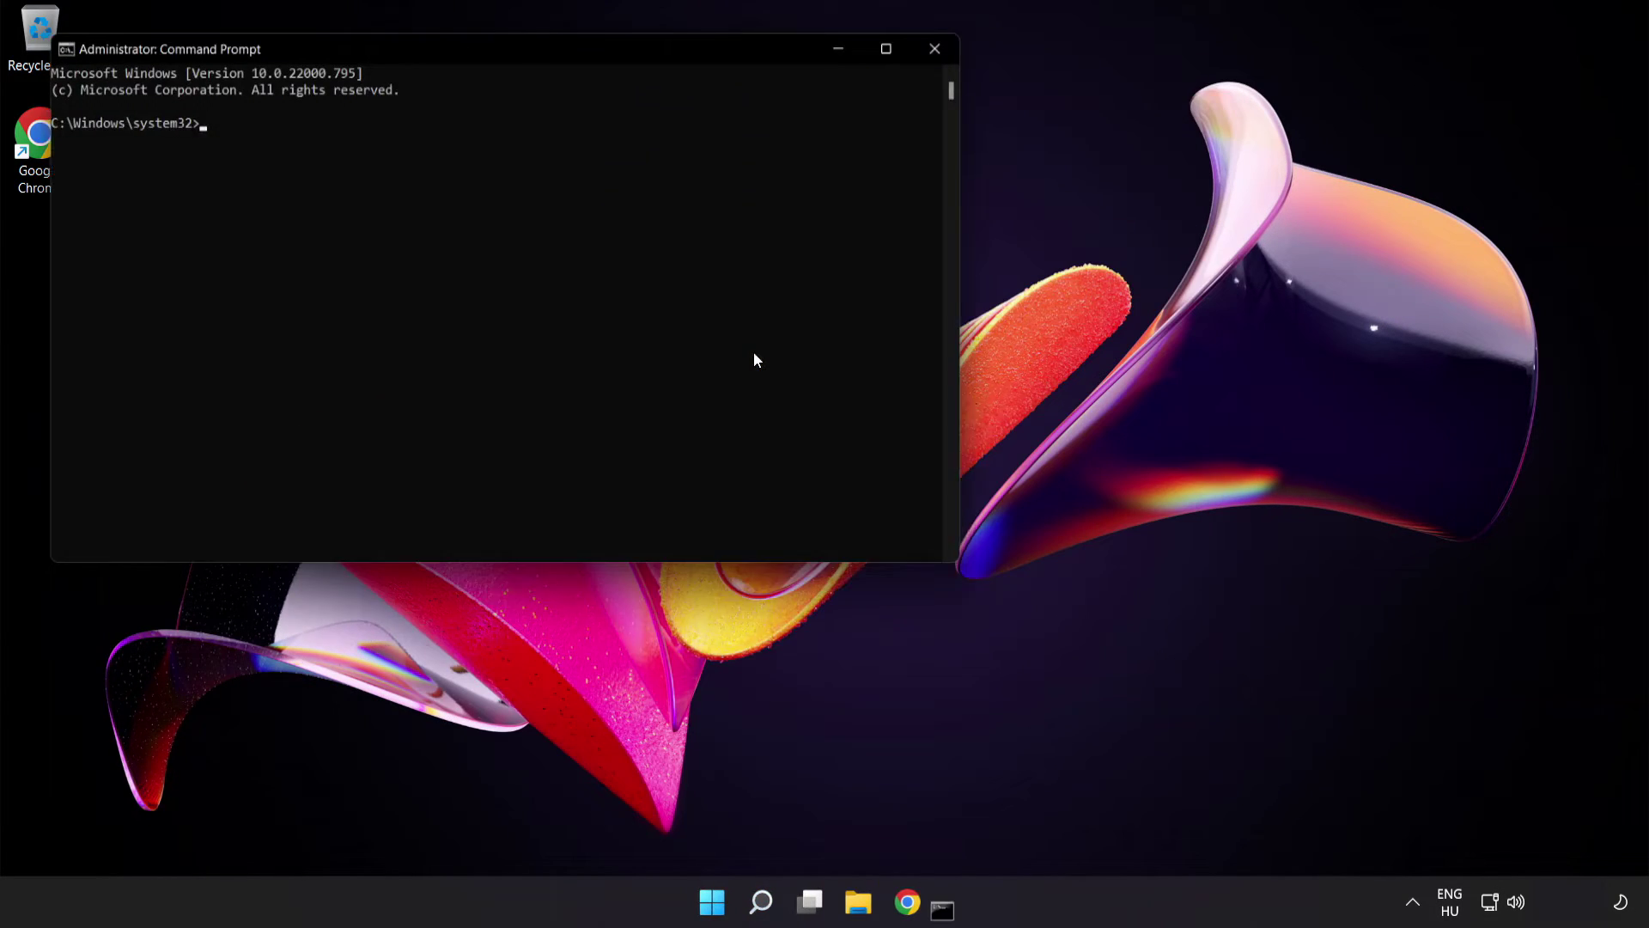
# Step: Run ipconfig /flushdns and netsh winsock reset, then exit the elevated console
pyautogui.moveTo(685, 48); pyautogui.dragTo(983, 194)
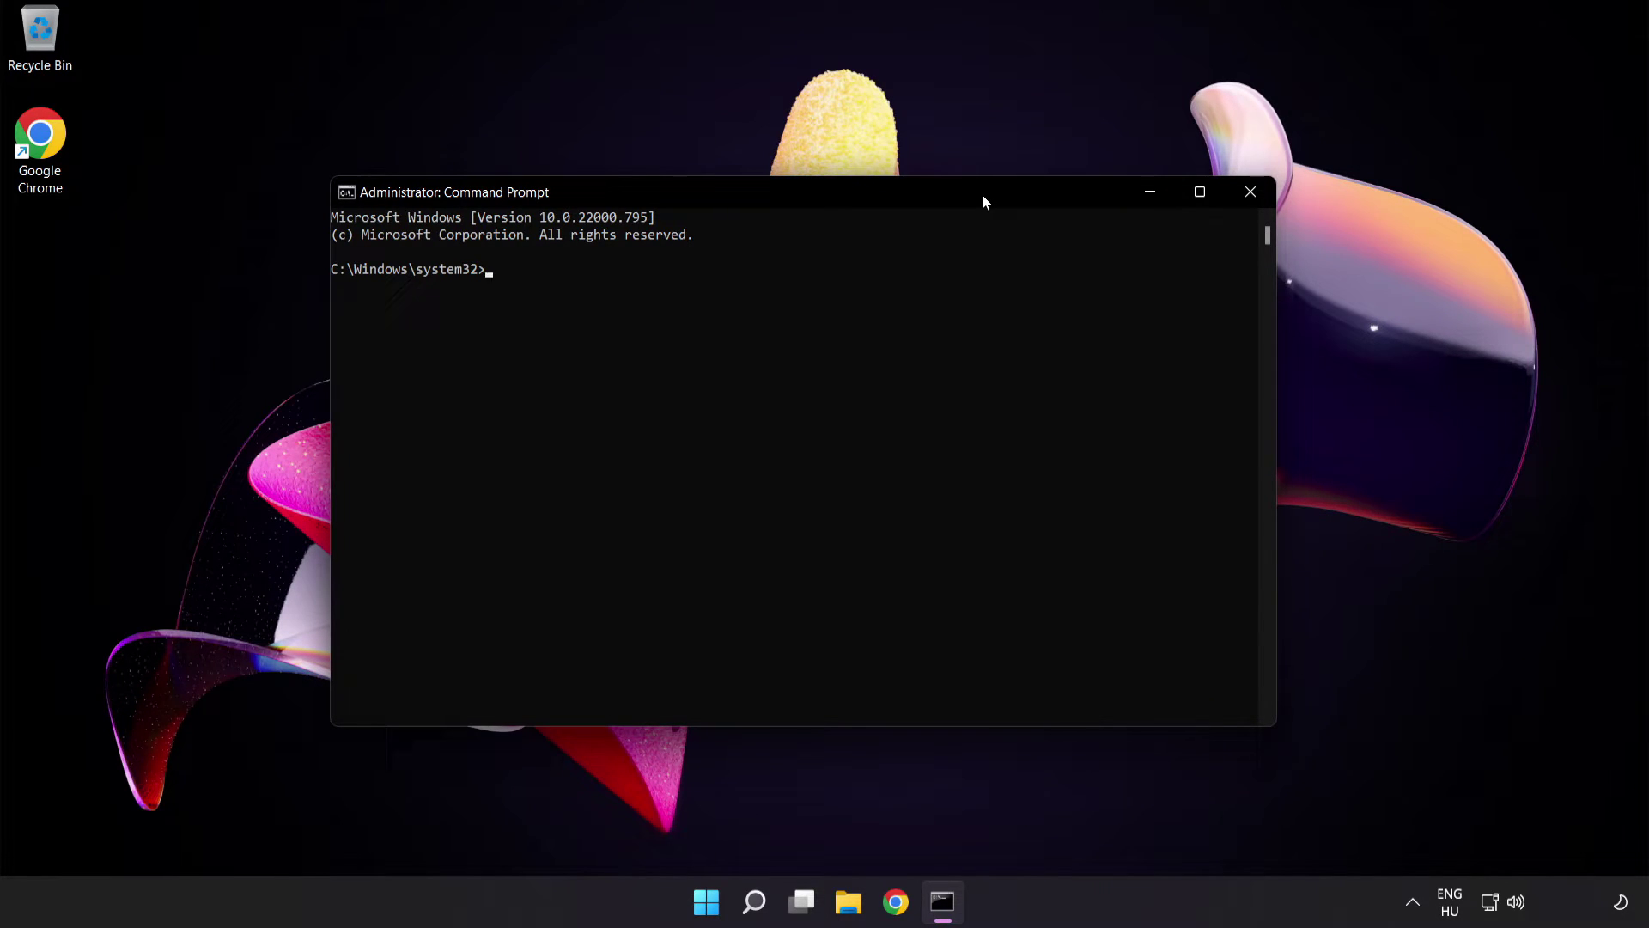
pyautogui.write('ip')
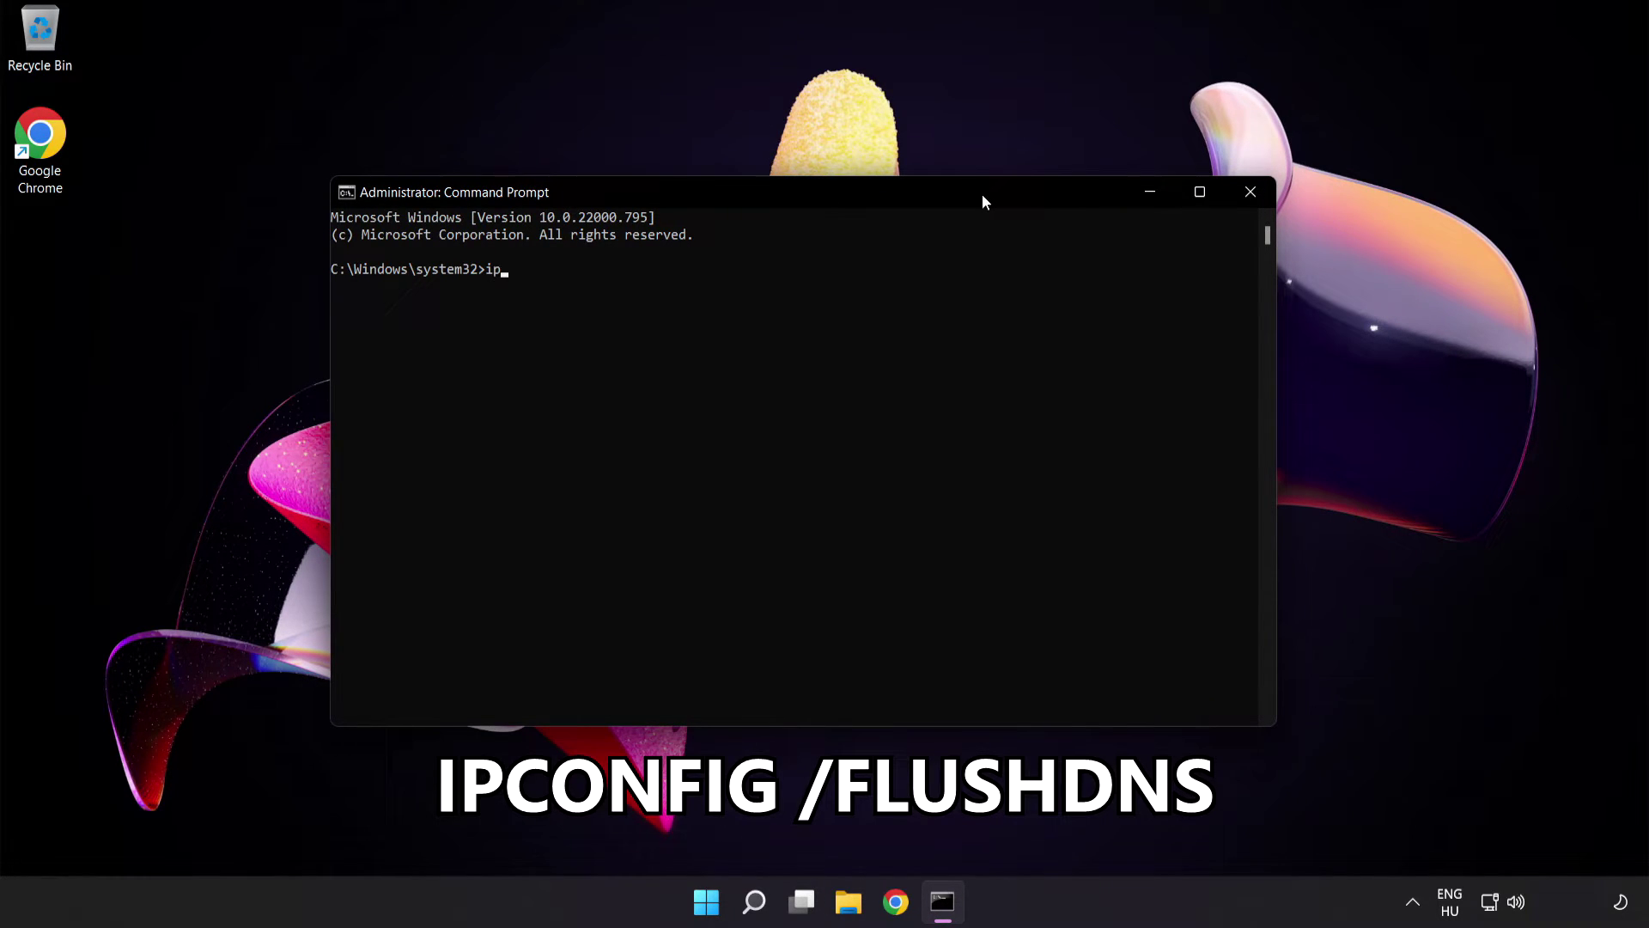
pyautogui.write('config')
pyautogui.write(' /fl')
pyautogui.write('ushdns')
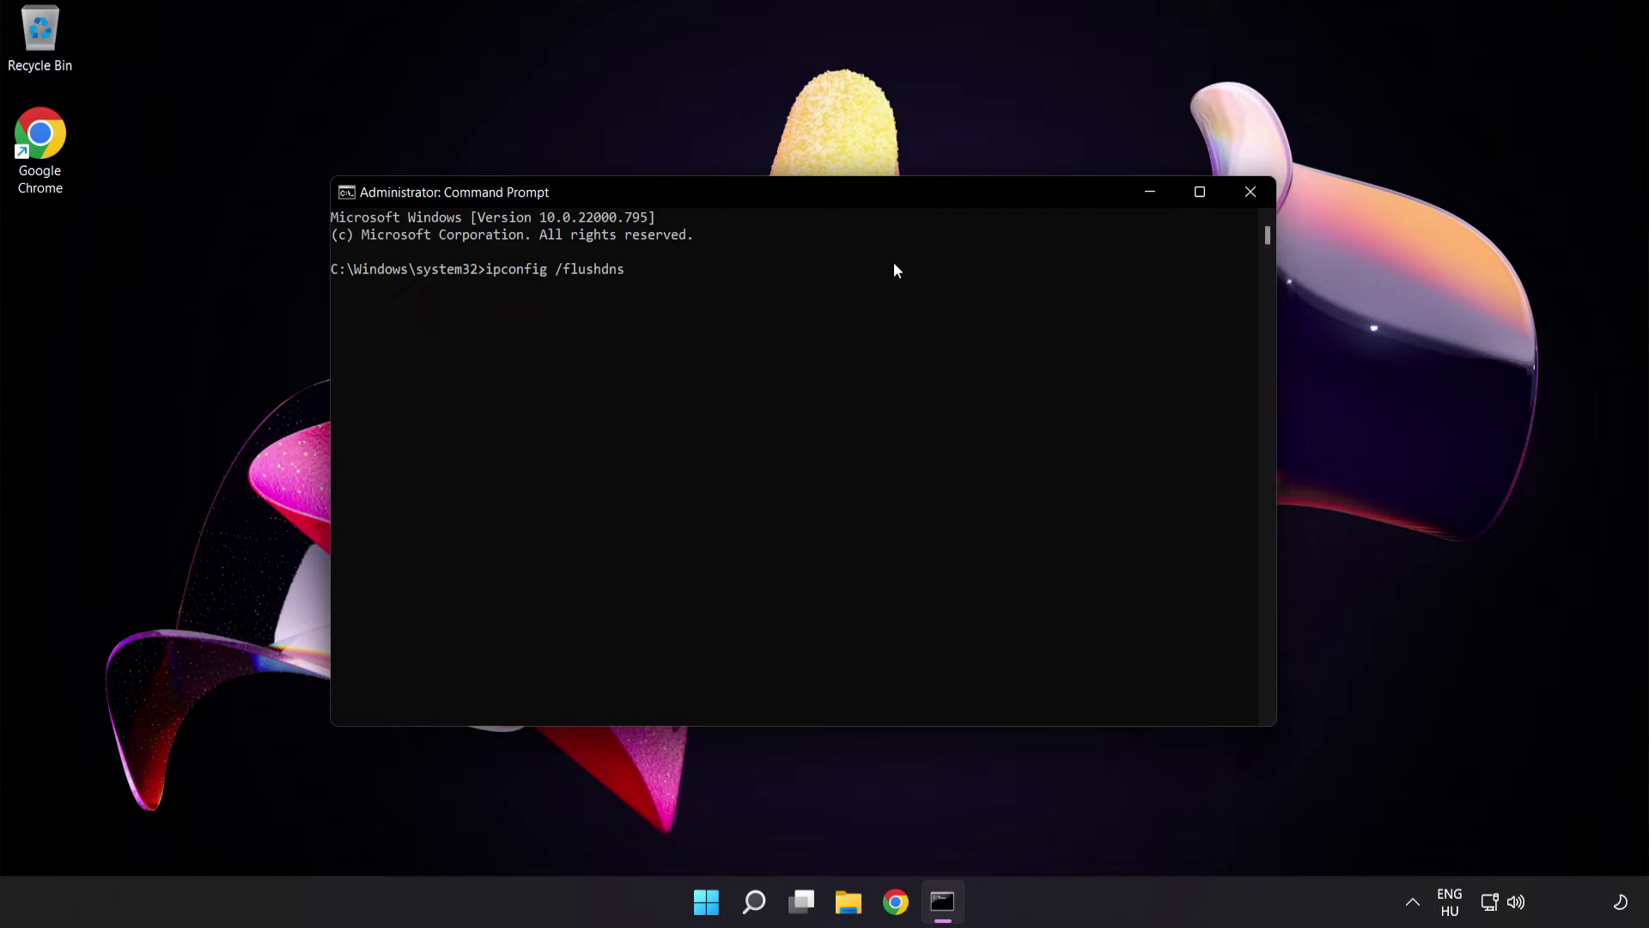
pyautogui.press('Return')
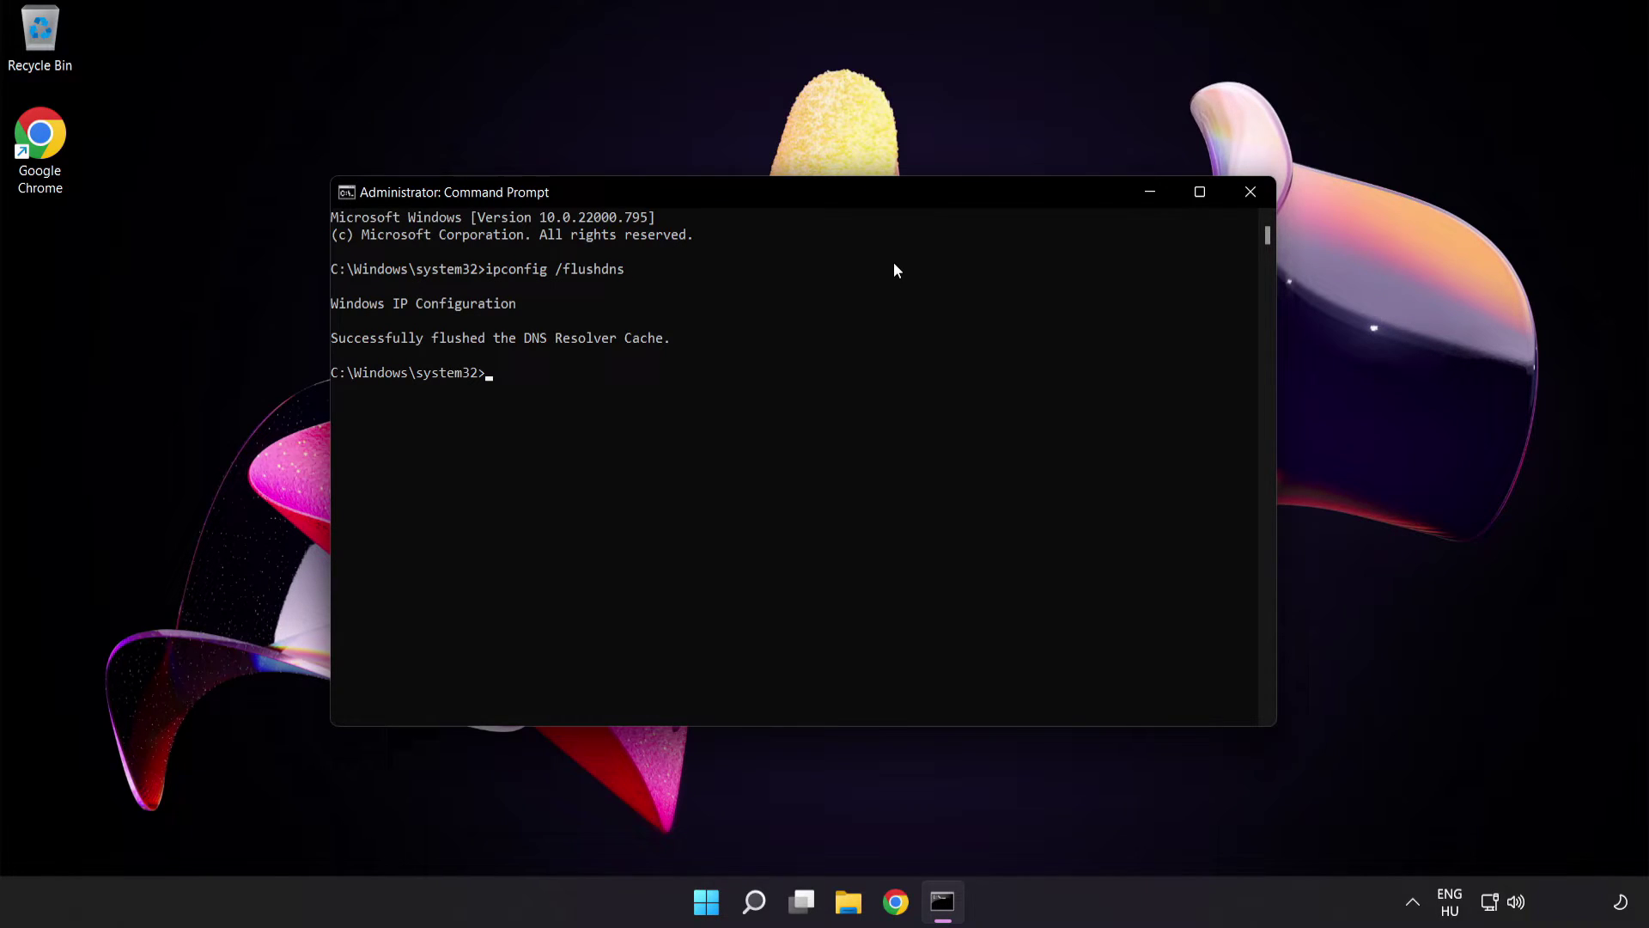
pyautogui.write('net')
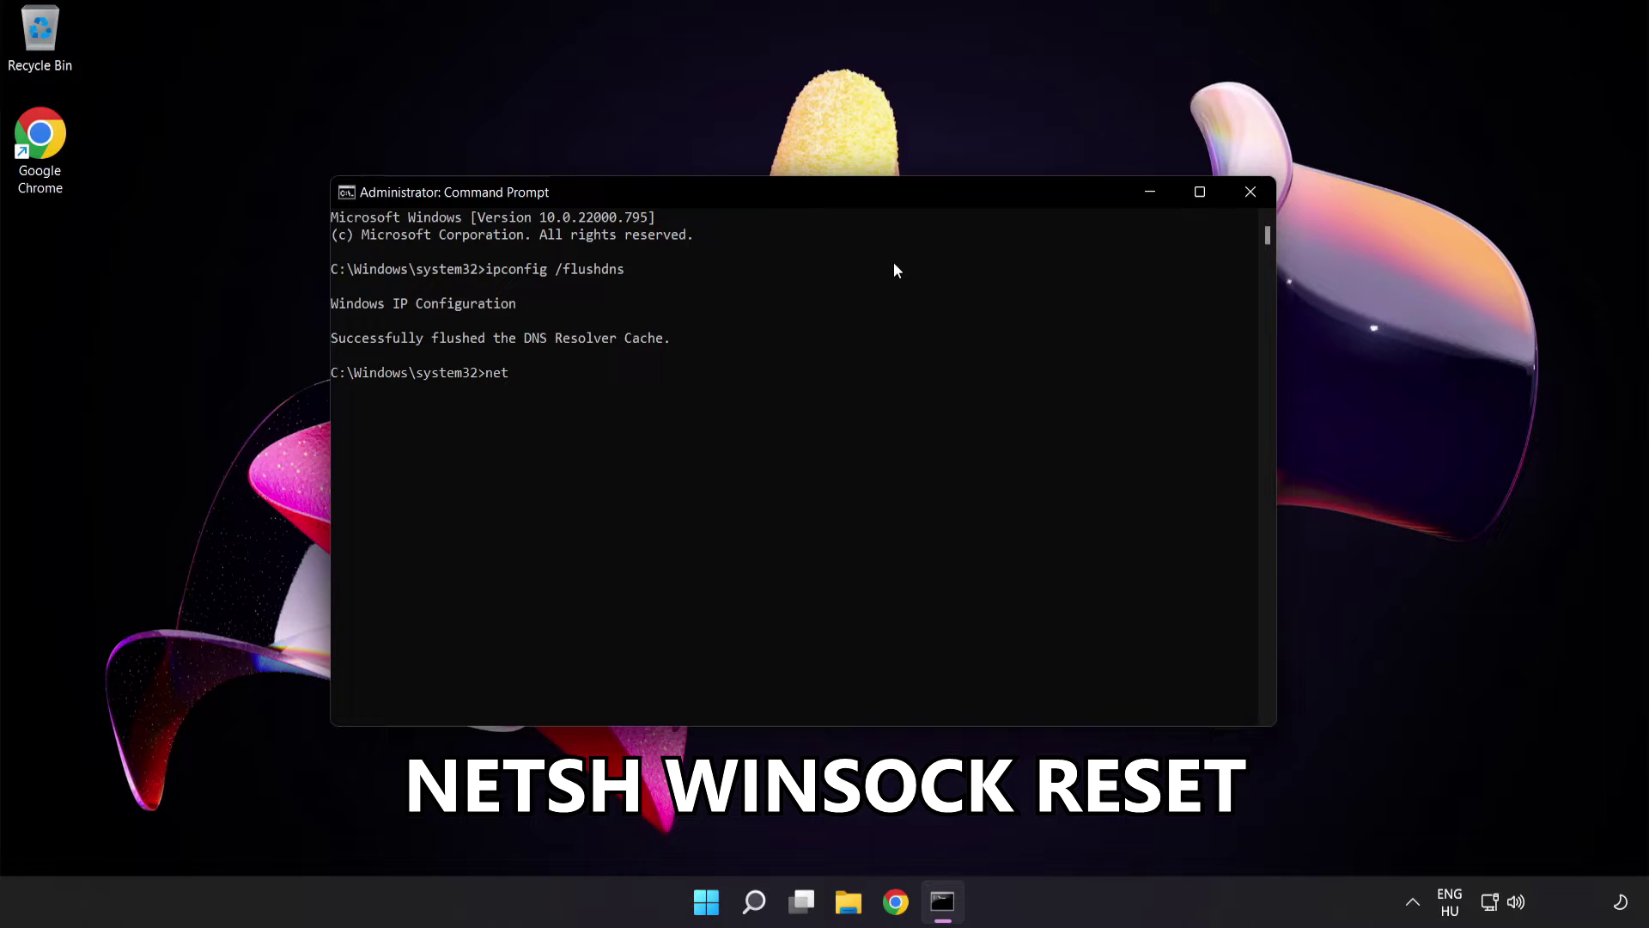
pyautogui.write('sh')
pyautogui.write(' winsock r')
pyautogui.write('eset')
pyautogui.press('Return')
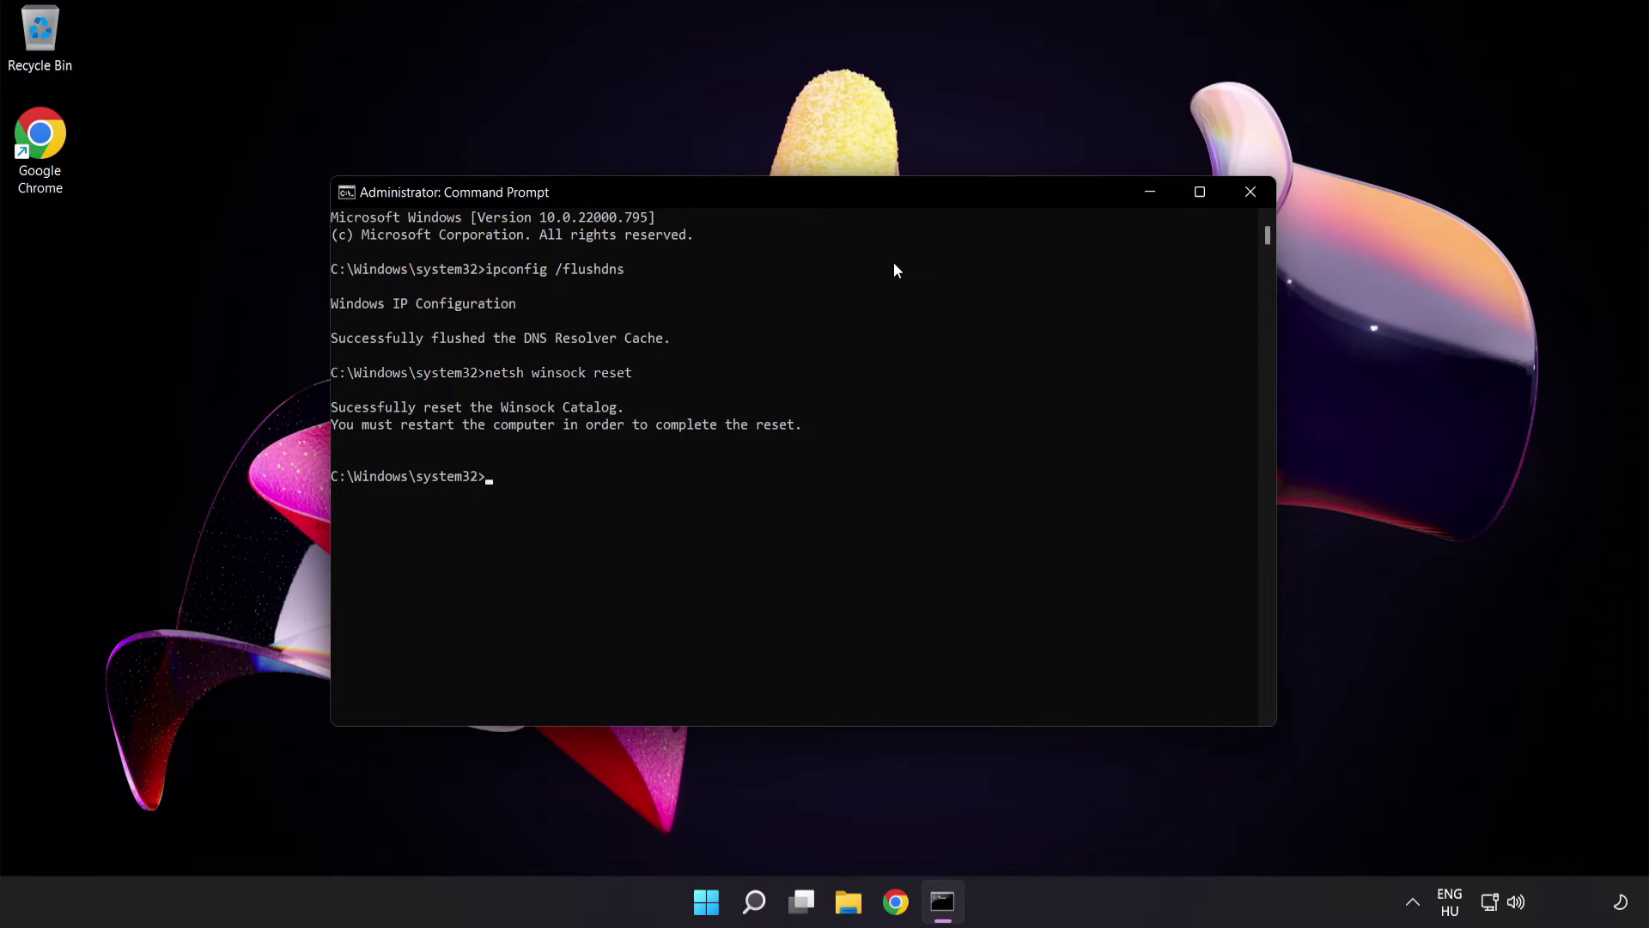
pyautogui.write('ex')
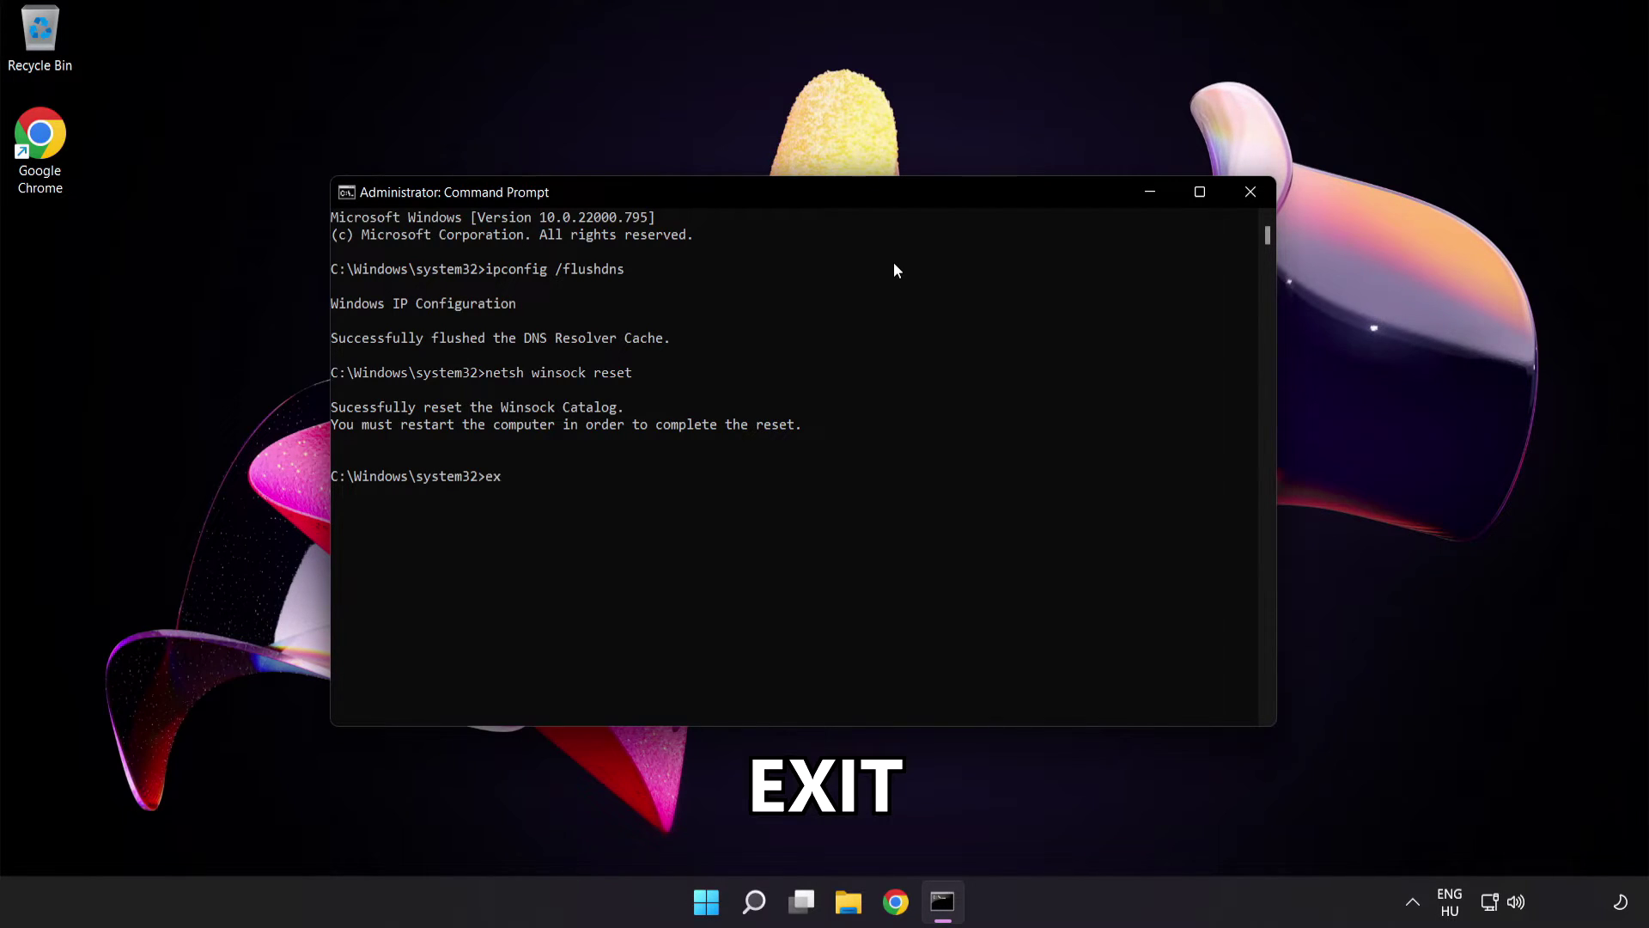
pyautogui.write('it')
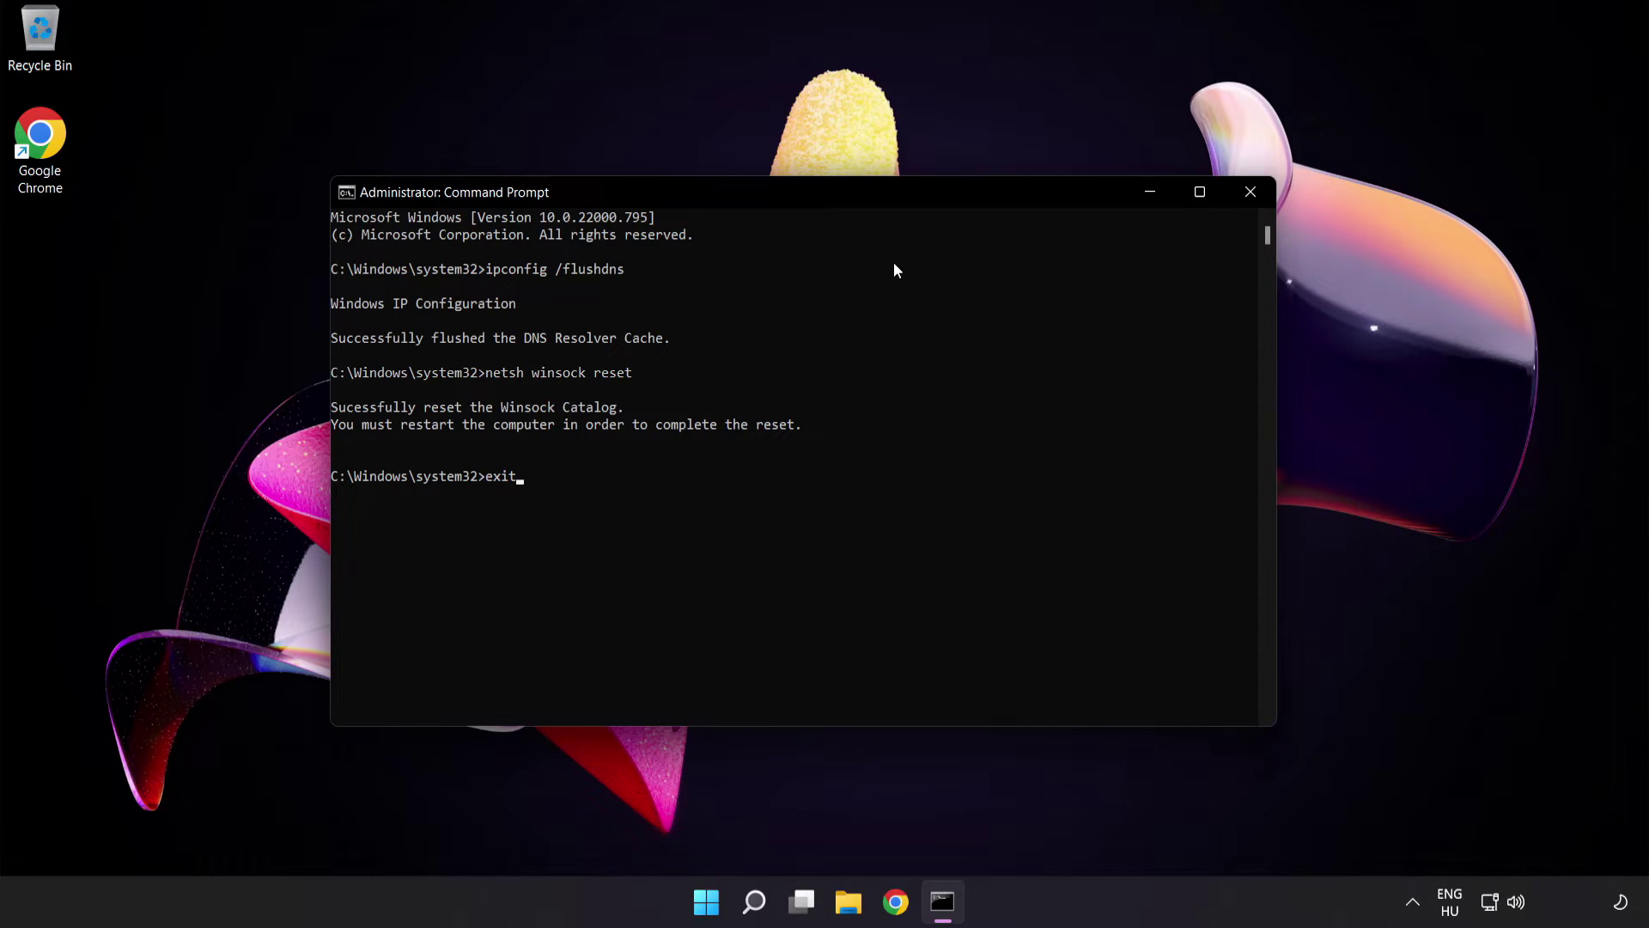
pyautogui.press('Return')
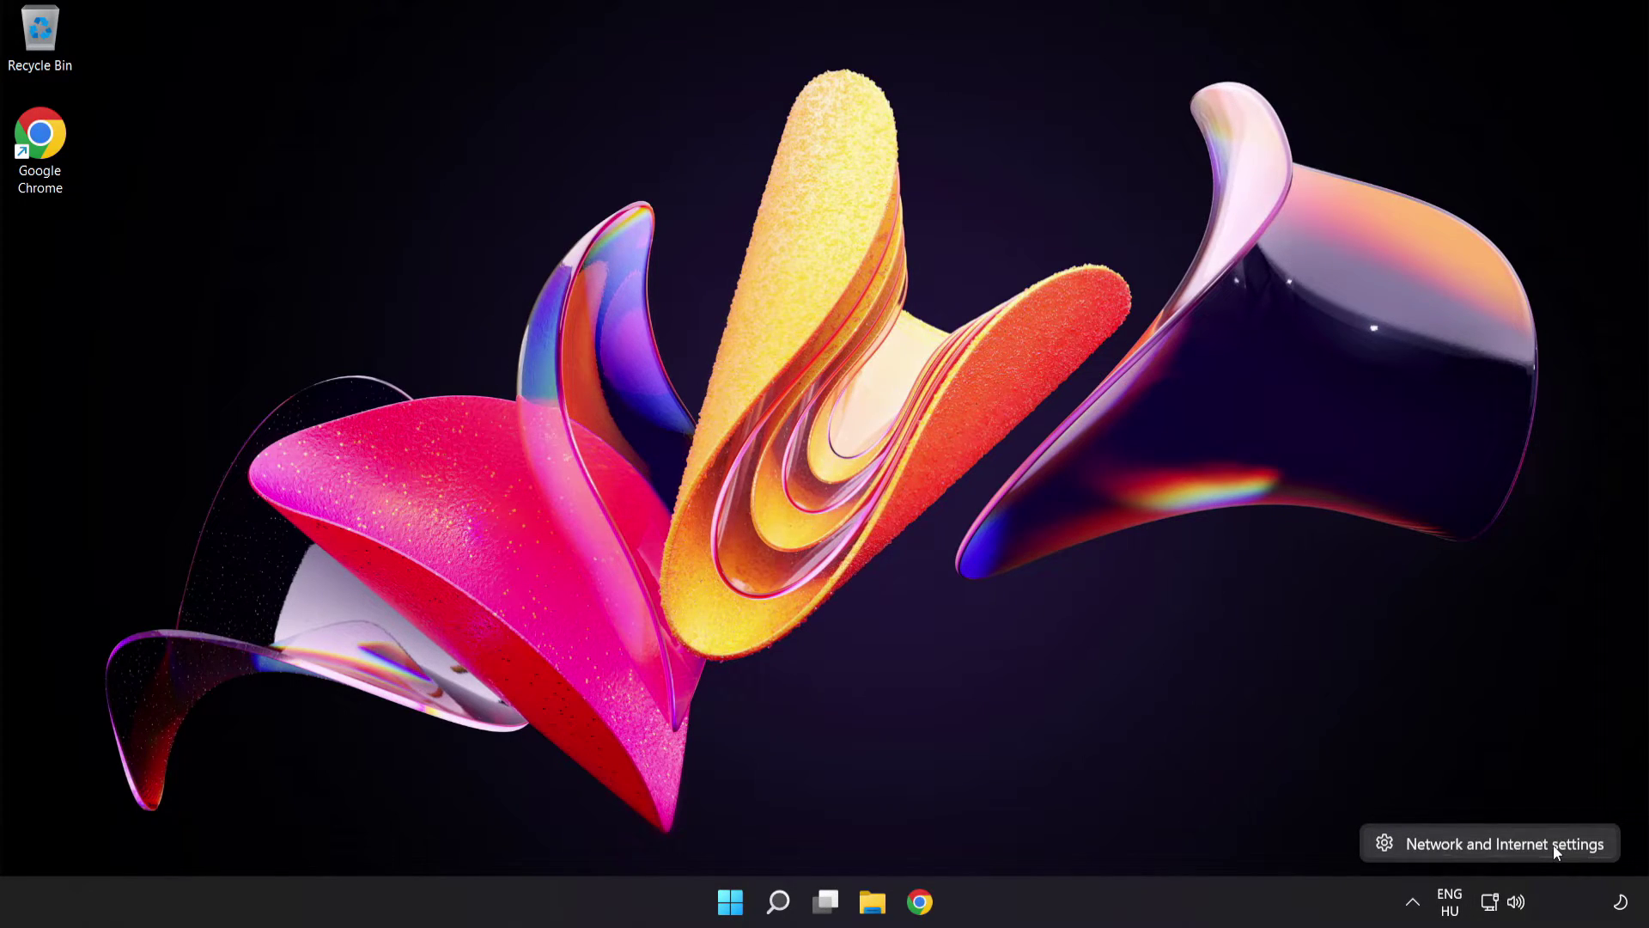
# Step: Go from the network tray shortcut to Settings' Advanced network settings page
pyautogui.click(1554, 844)
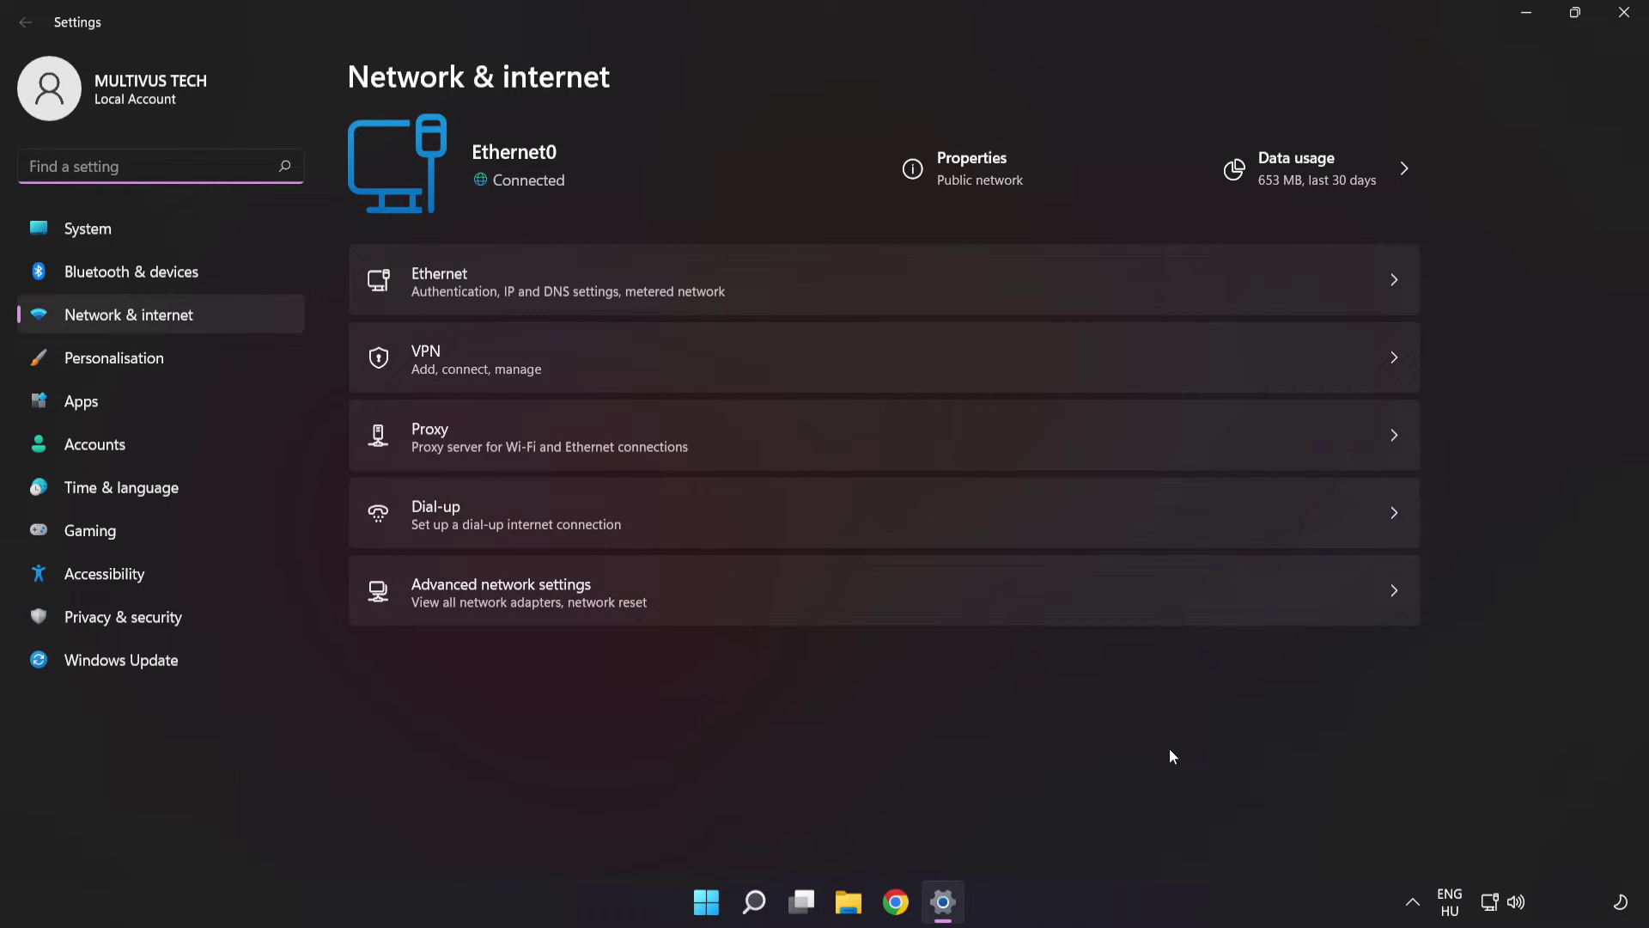
pyautogui.click(707, 597)
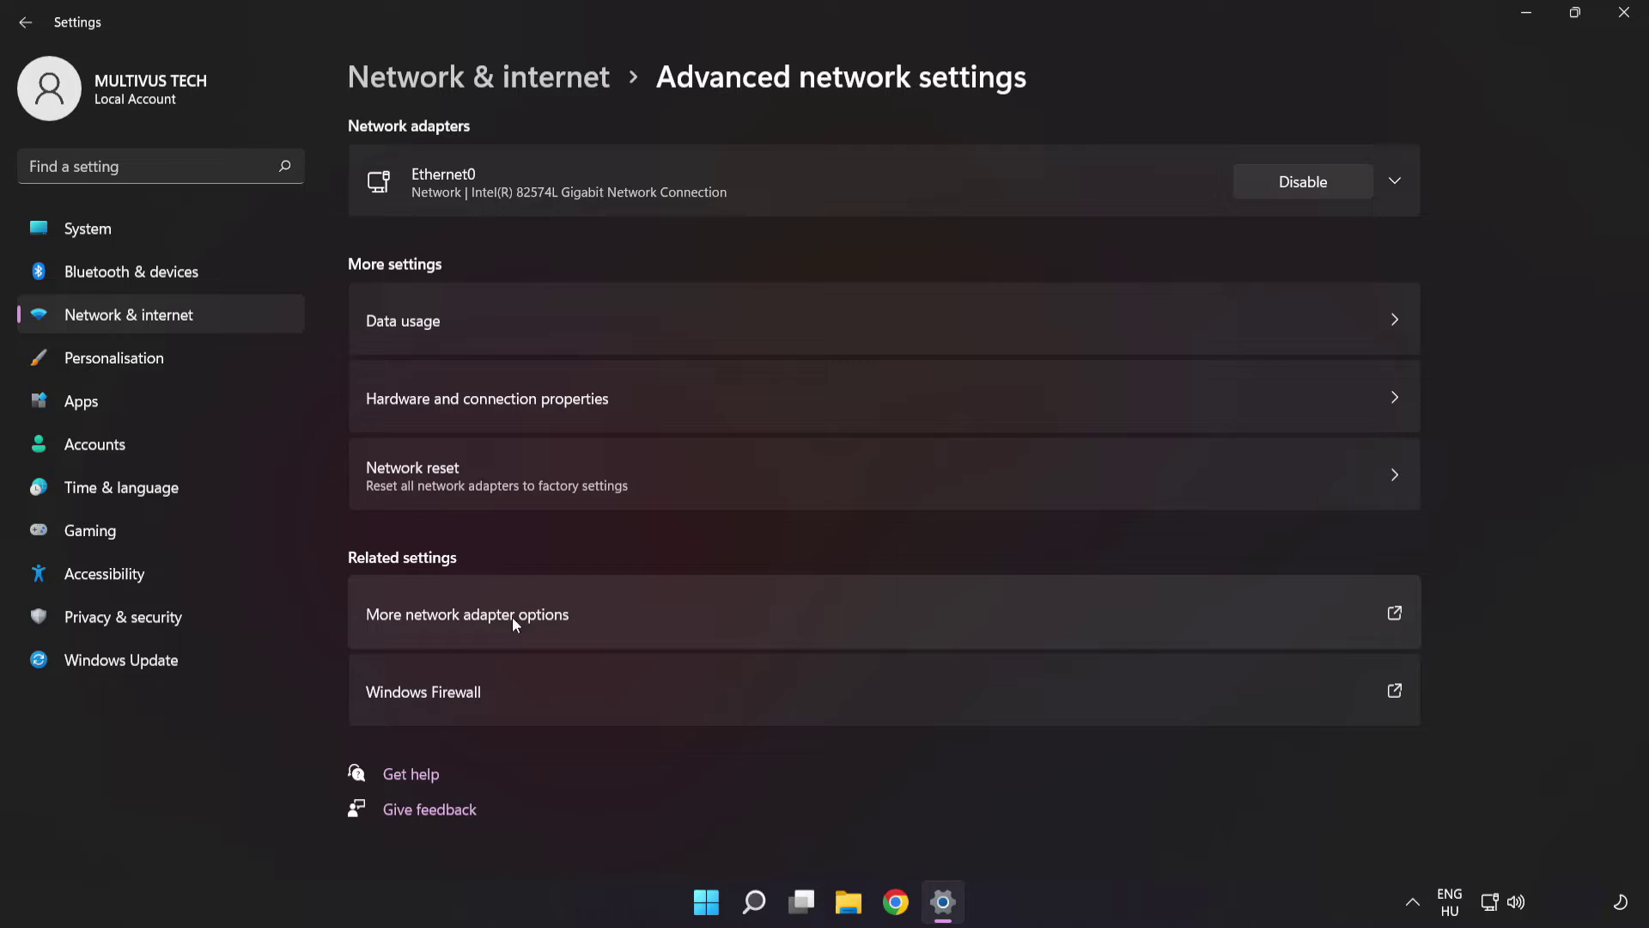
# Step: Open the Ethernet0 adapter's Properties from the network connections list
pyautogui.click(605, 619)
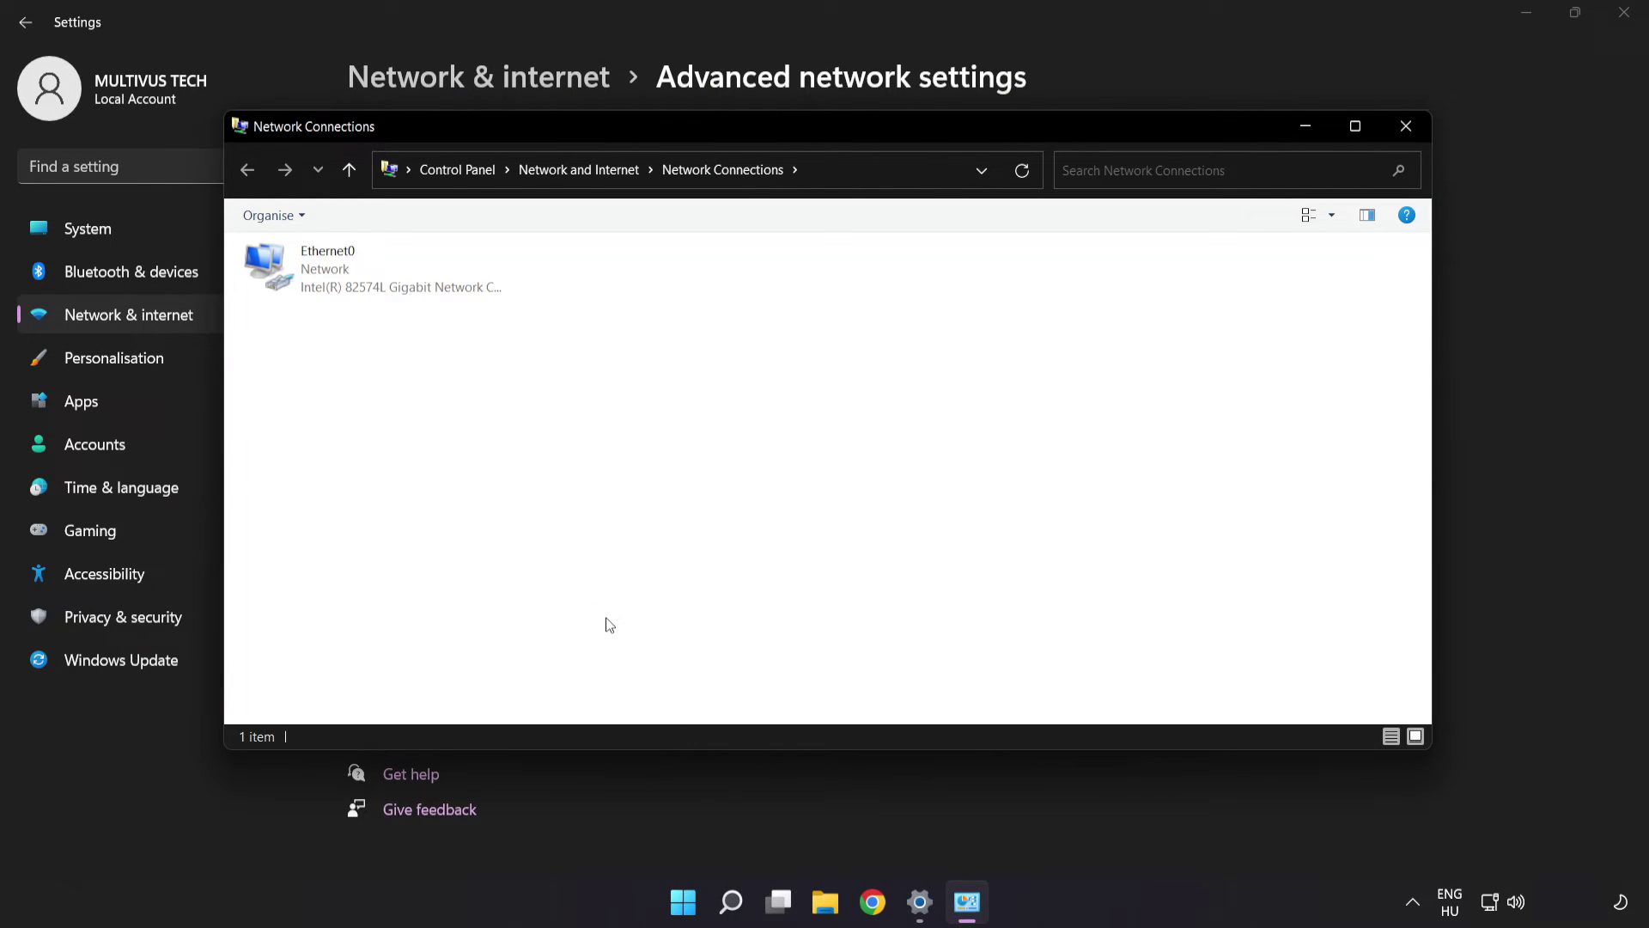
pyautogui.click(374, 287)
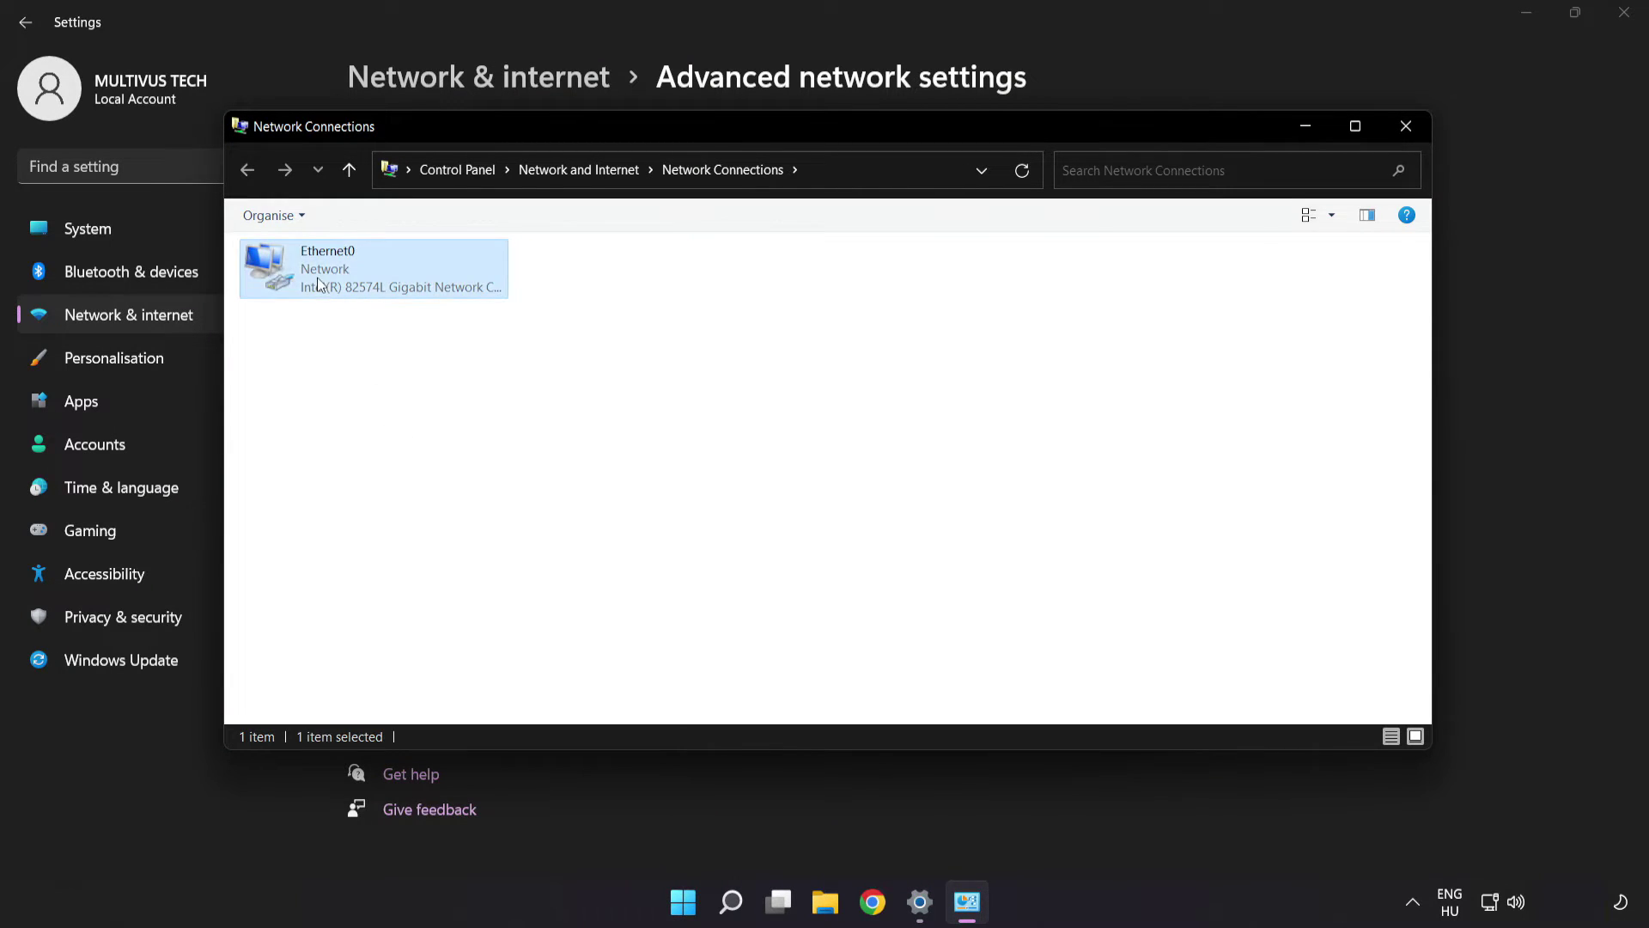
pyautogui.rightClick(370, 278)
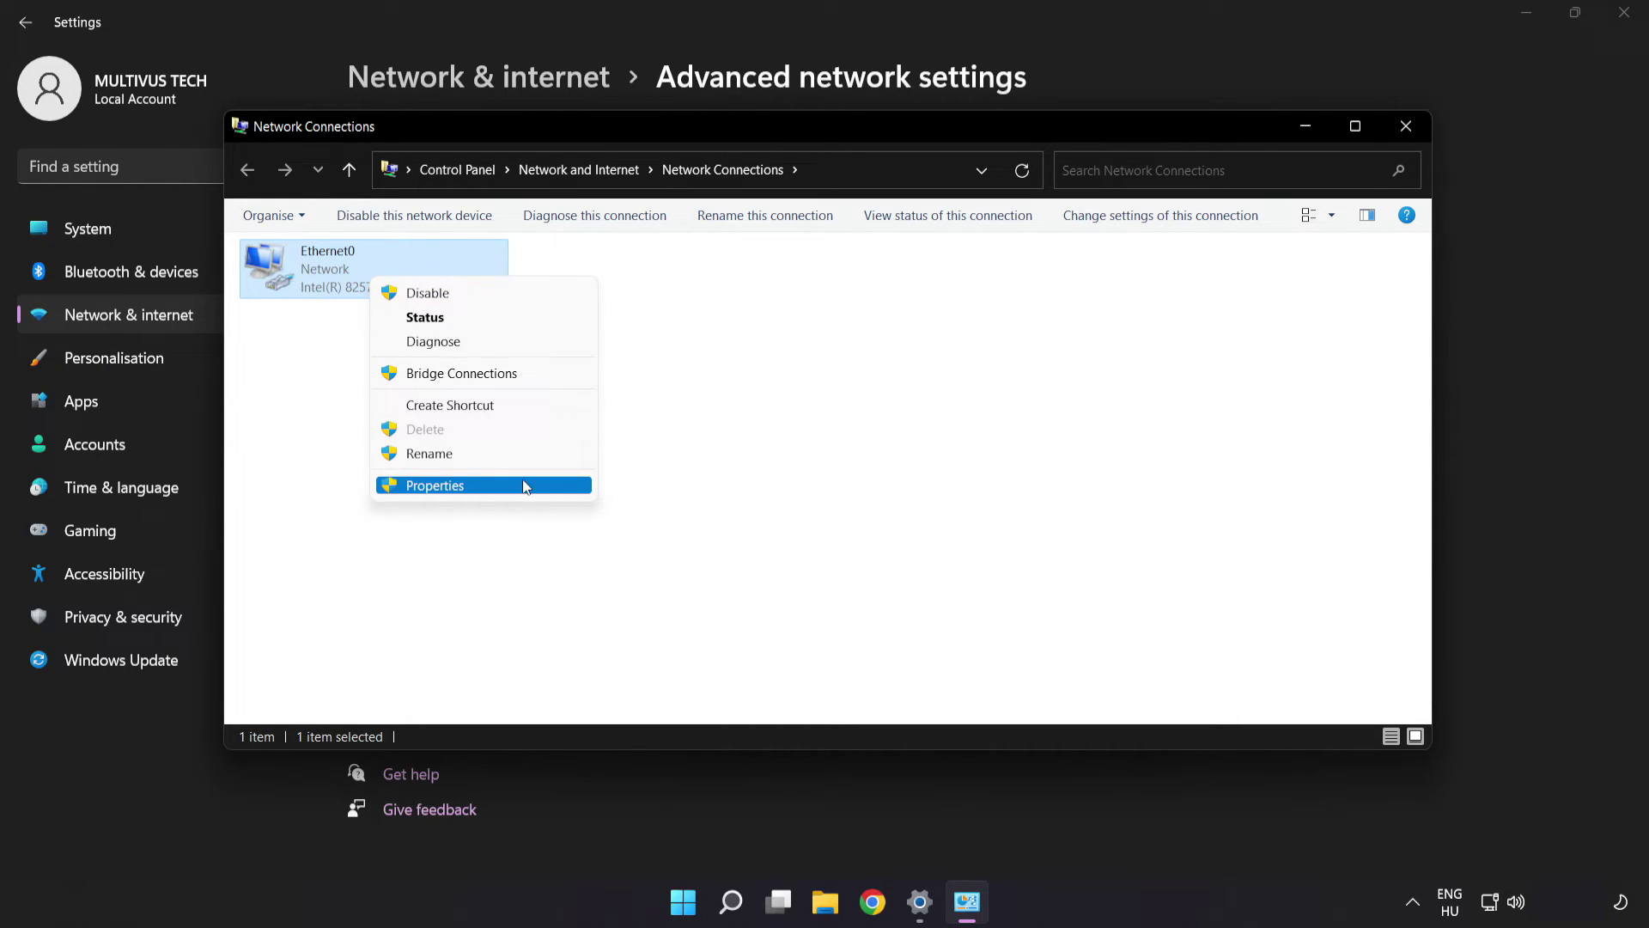
pyautogui.click(495, 487)
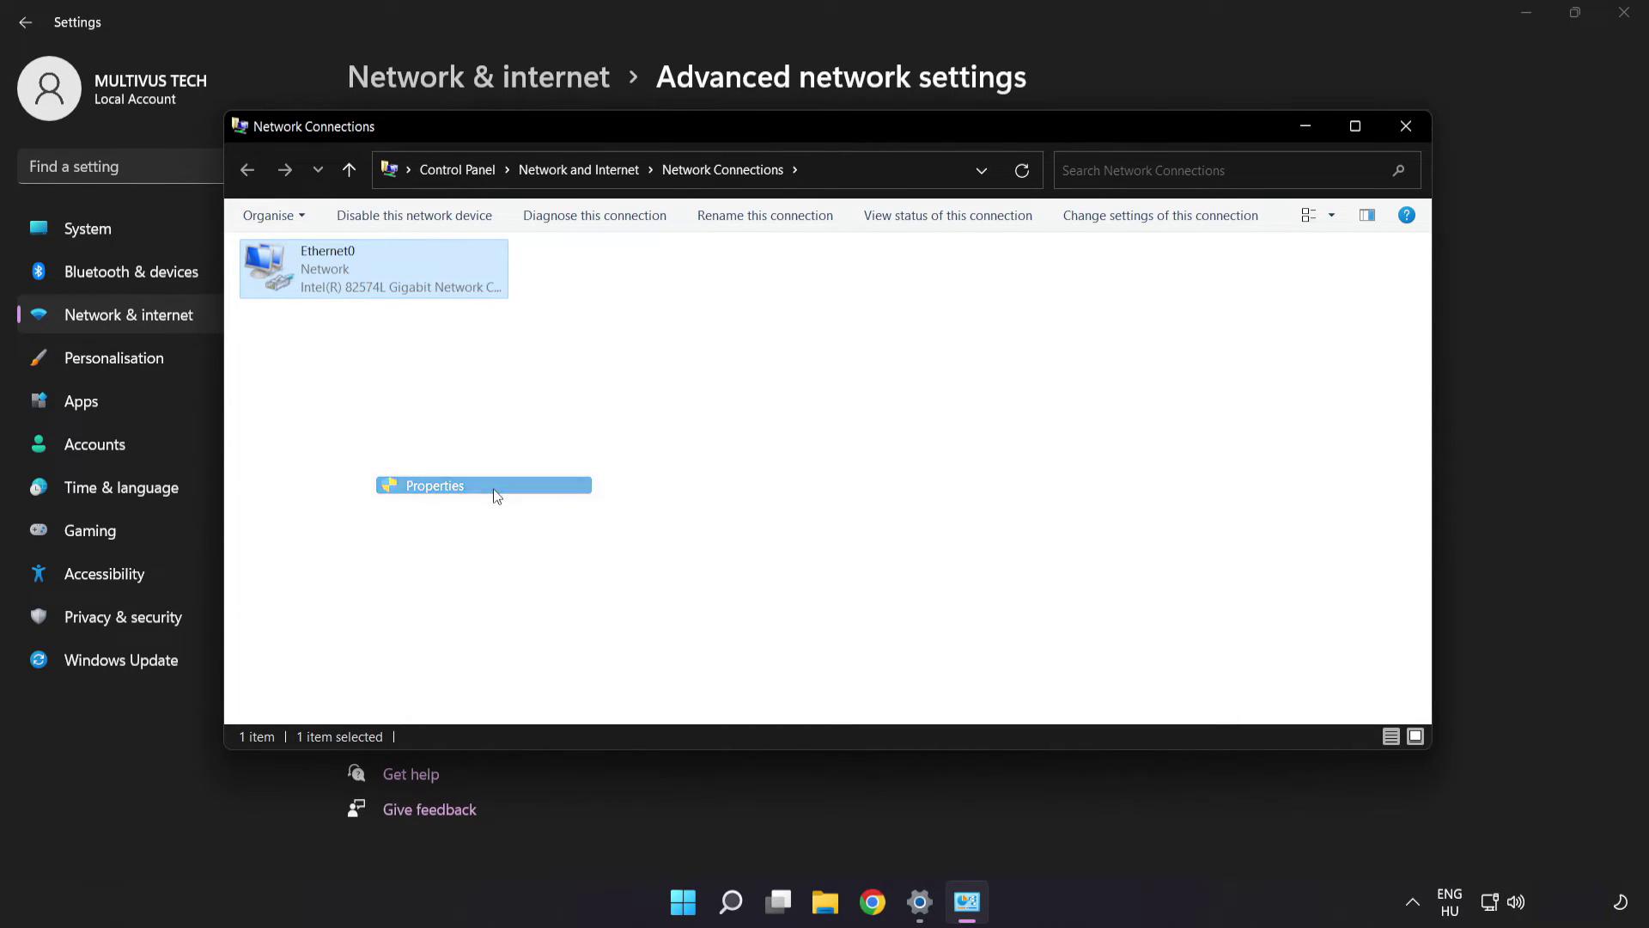
# Step: Open the Internet Protocol Version 4 (TCP/IPv4) properties for Ethernet0
pyautogui.moveTo(434, 239); pyautogui.dragTo(784, 210)
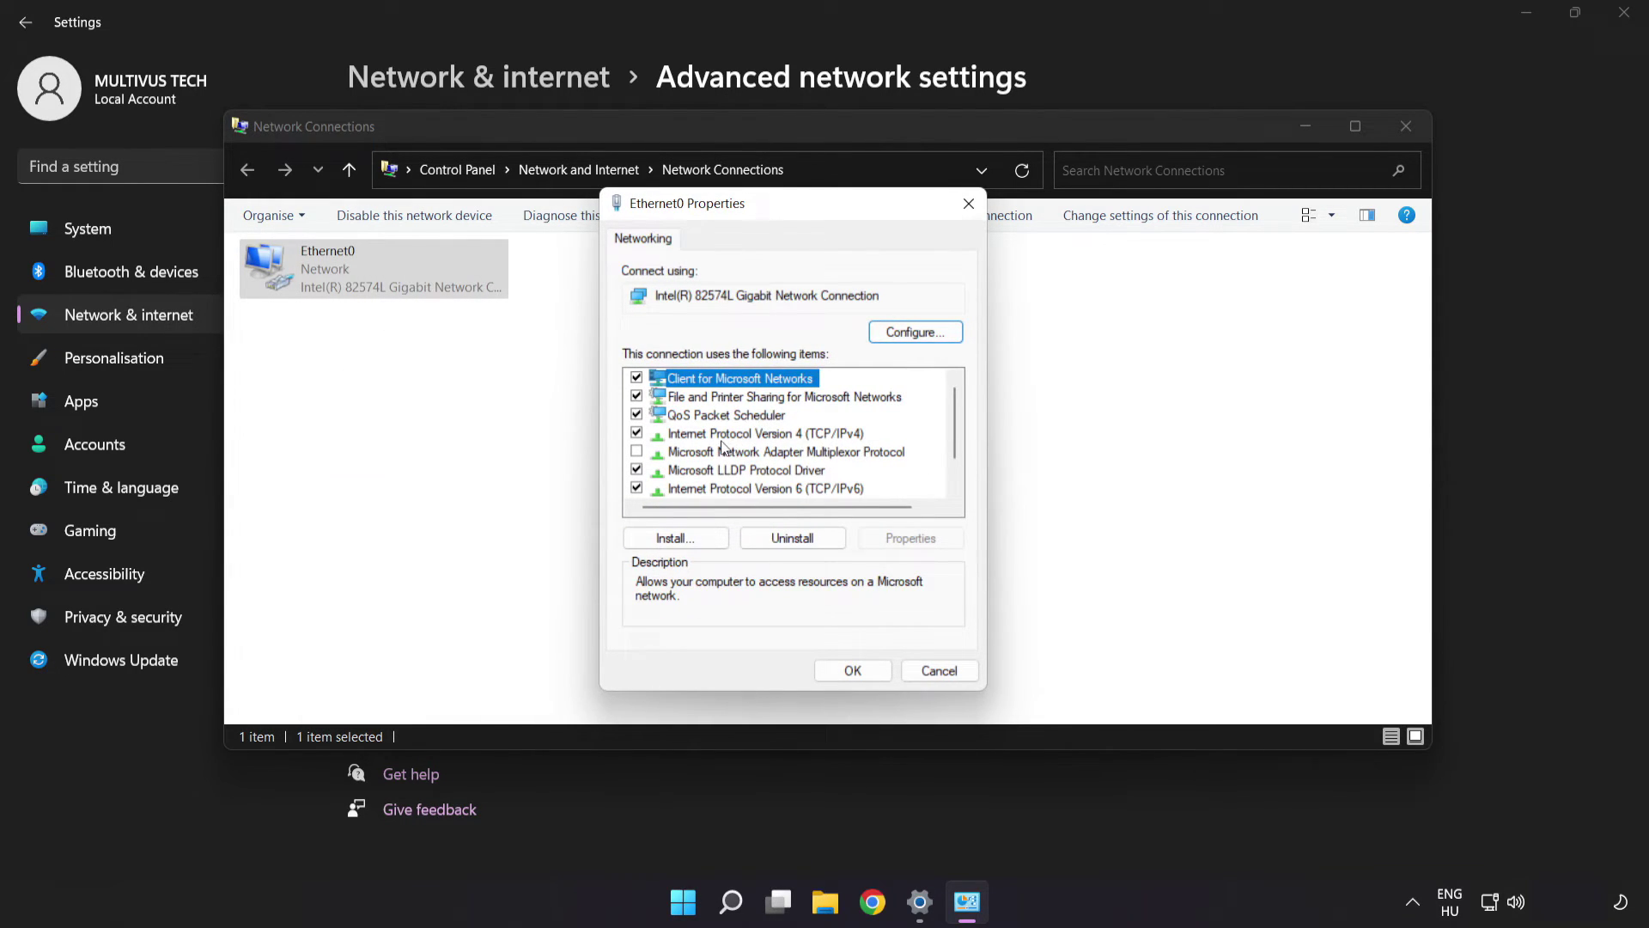
pyautogui.click(721, 435)
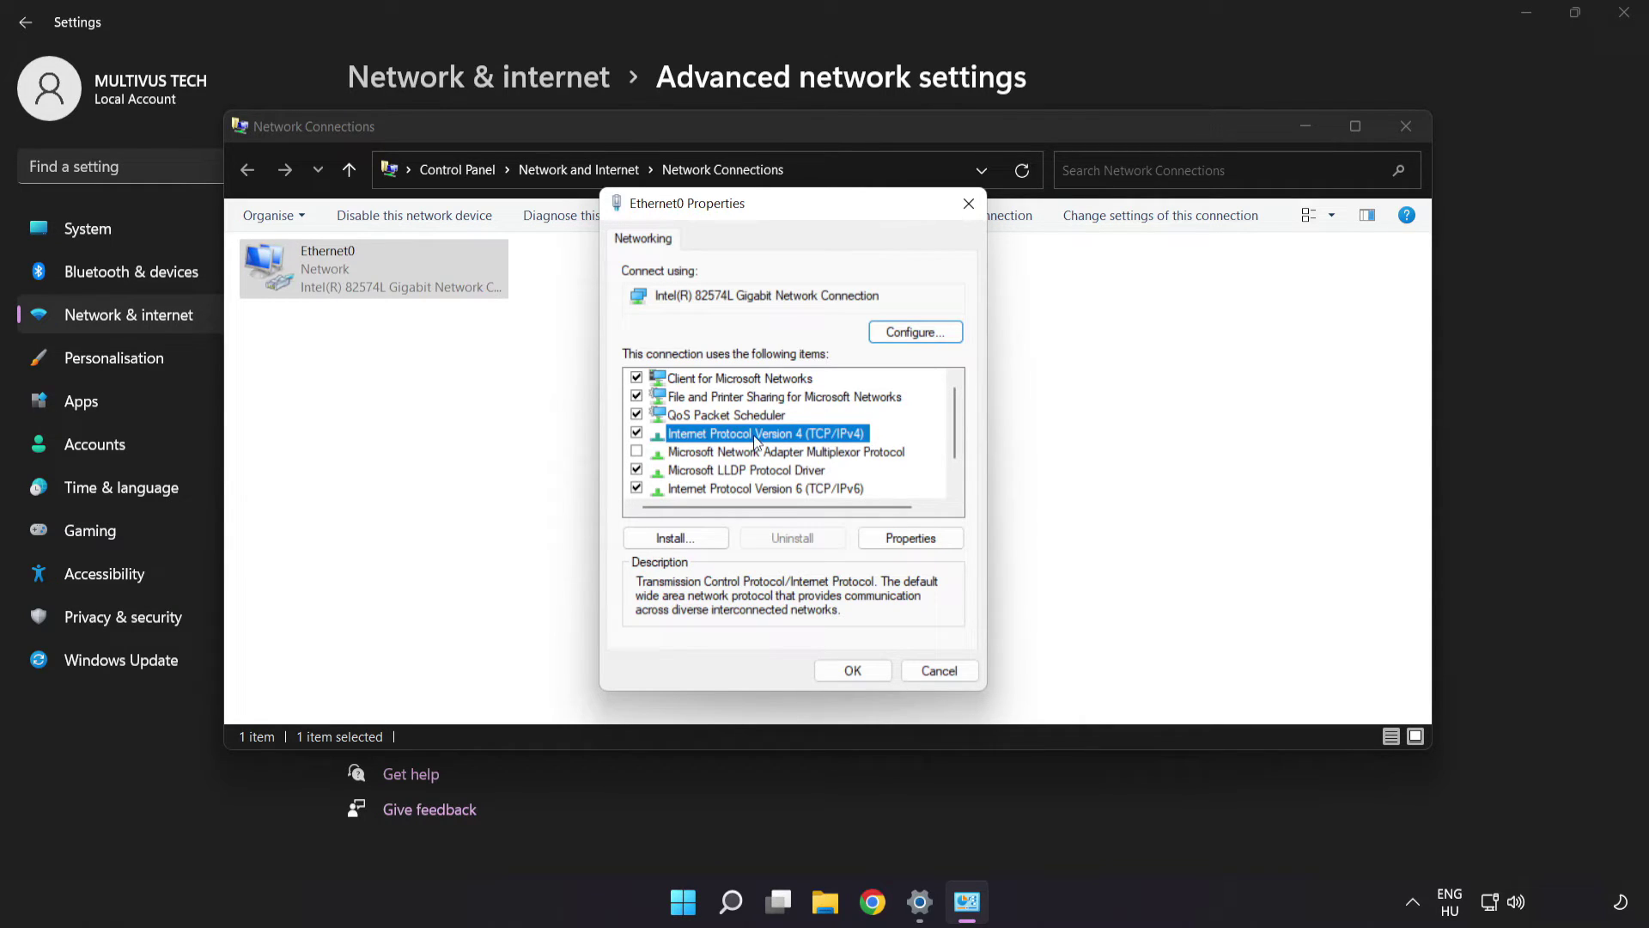
pyautogui.click(910, 539)
pyautogui.moveTo(868, 299); pyautogui.dragTo(812, 229)
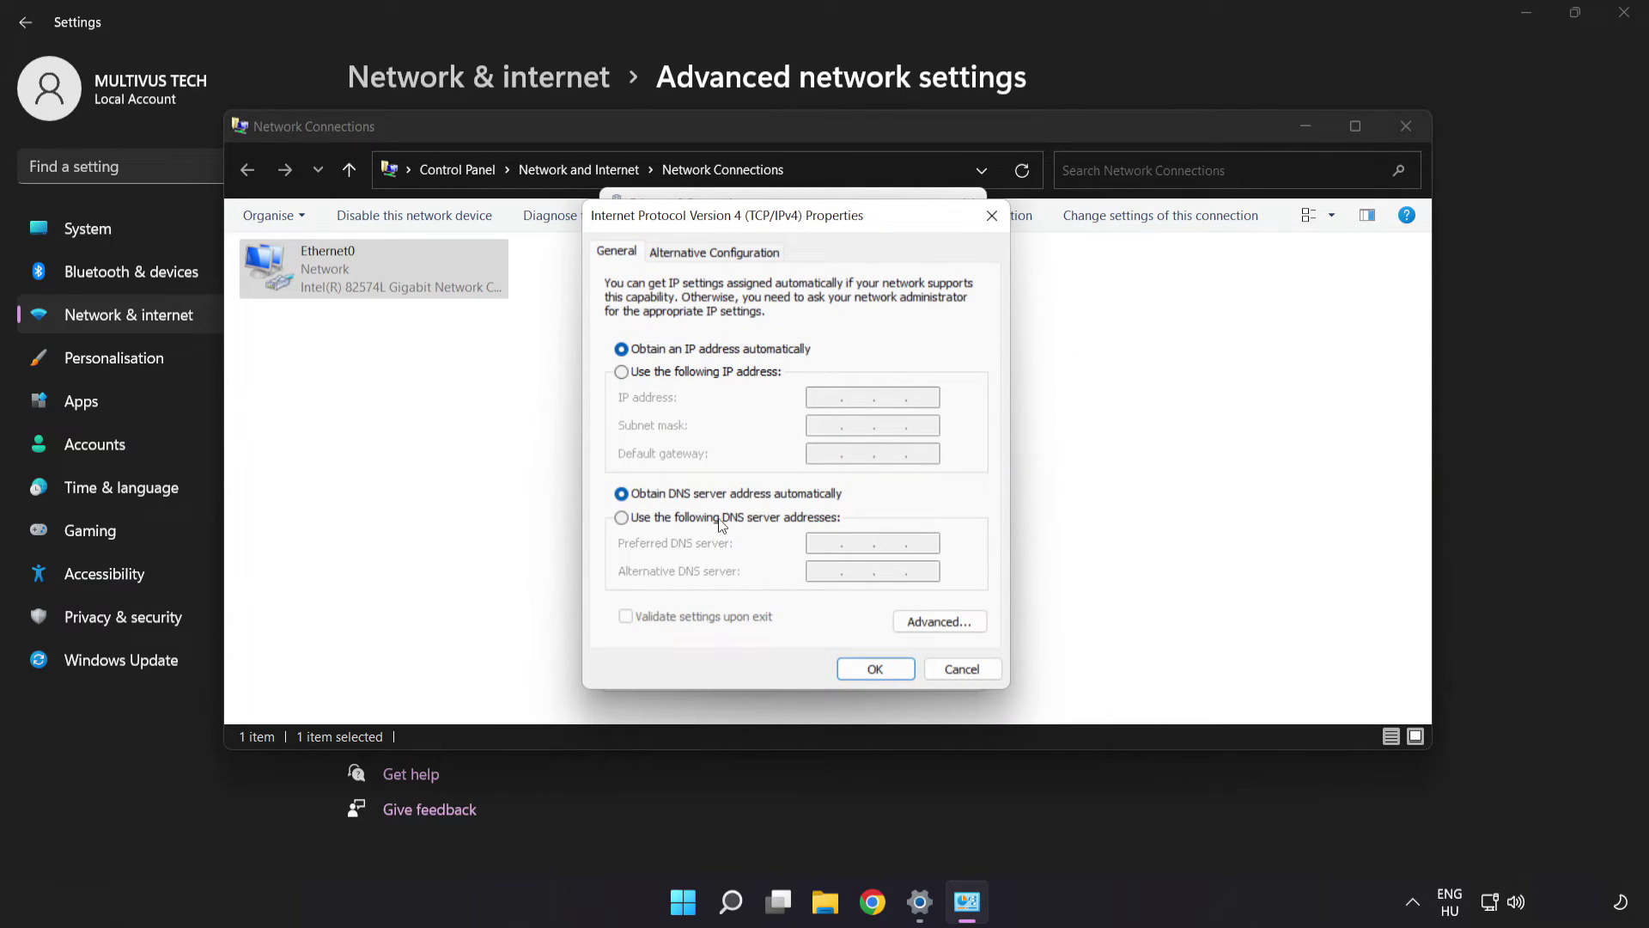
# Step: Use manual DNS servers, preferred 8.8.8.8 and alternate 8.8.4.4, and apply with OK
pyautogui.click(672, 526)
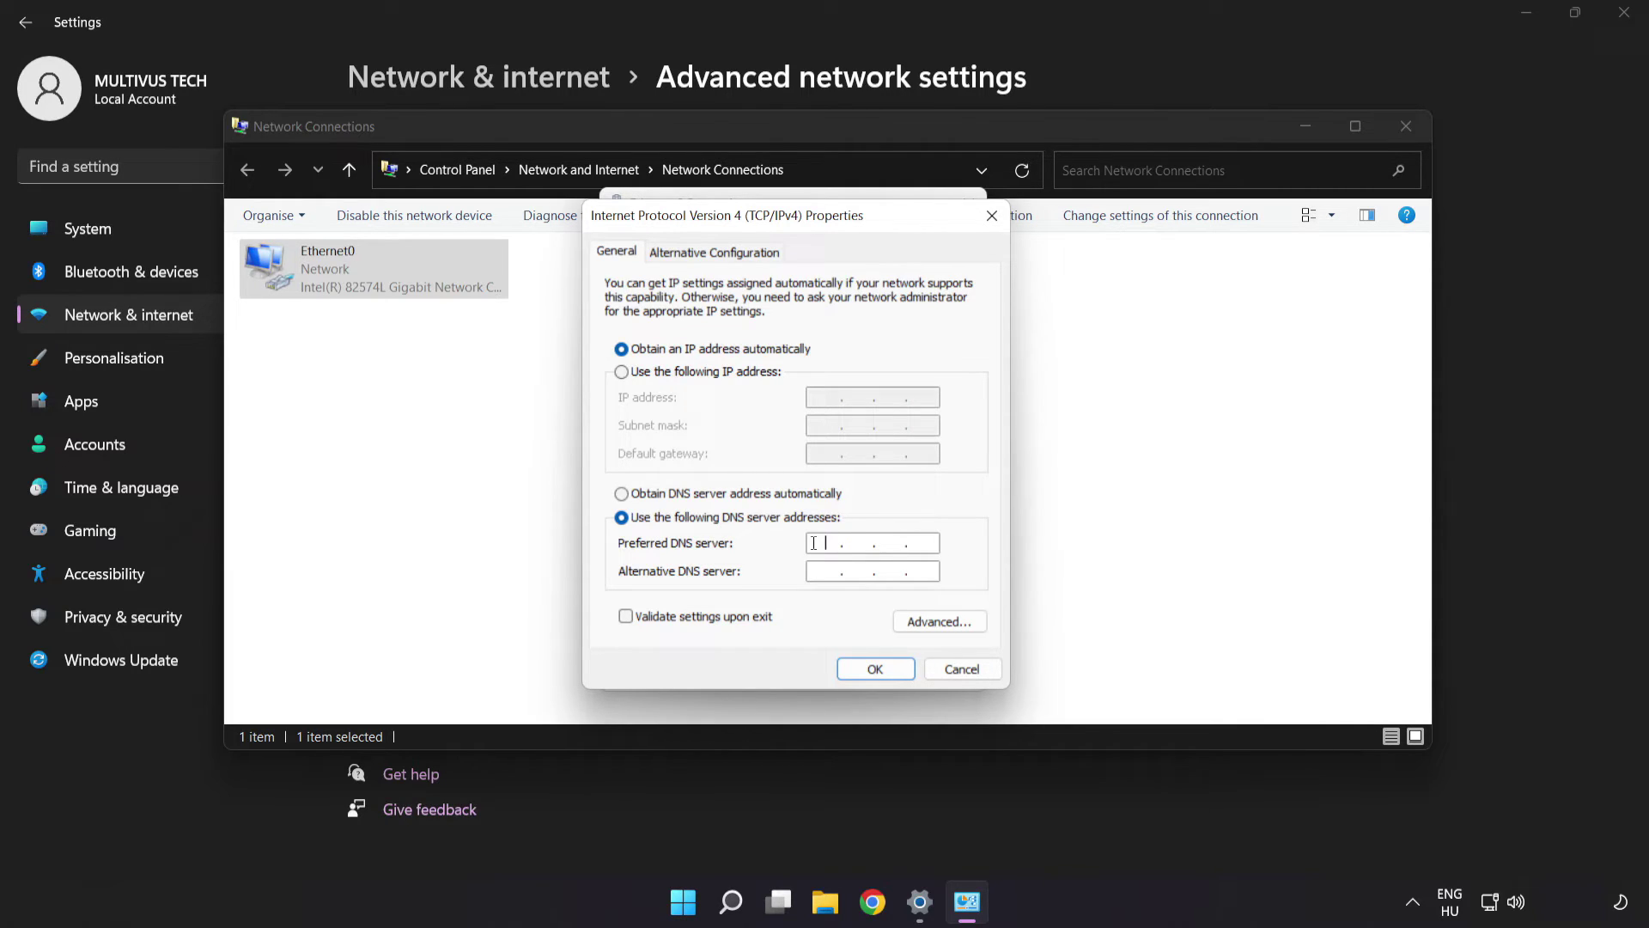
pyautogui.write('8.8.8')
pyautogui.write('.8')
pyautogui.click(814, 574)
pyautogui.write('8.8.')
pyautogui.write('4.4')
pyautogui.click(872, 675)
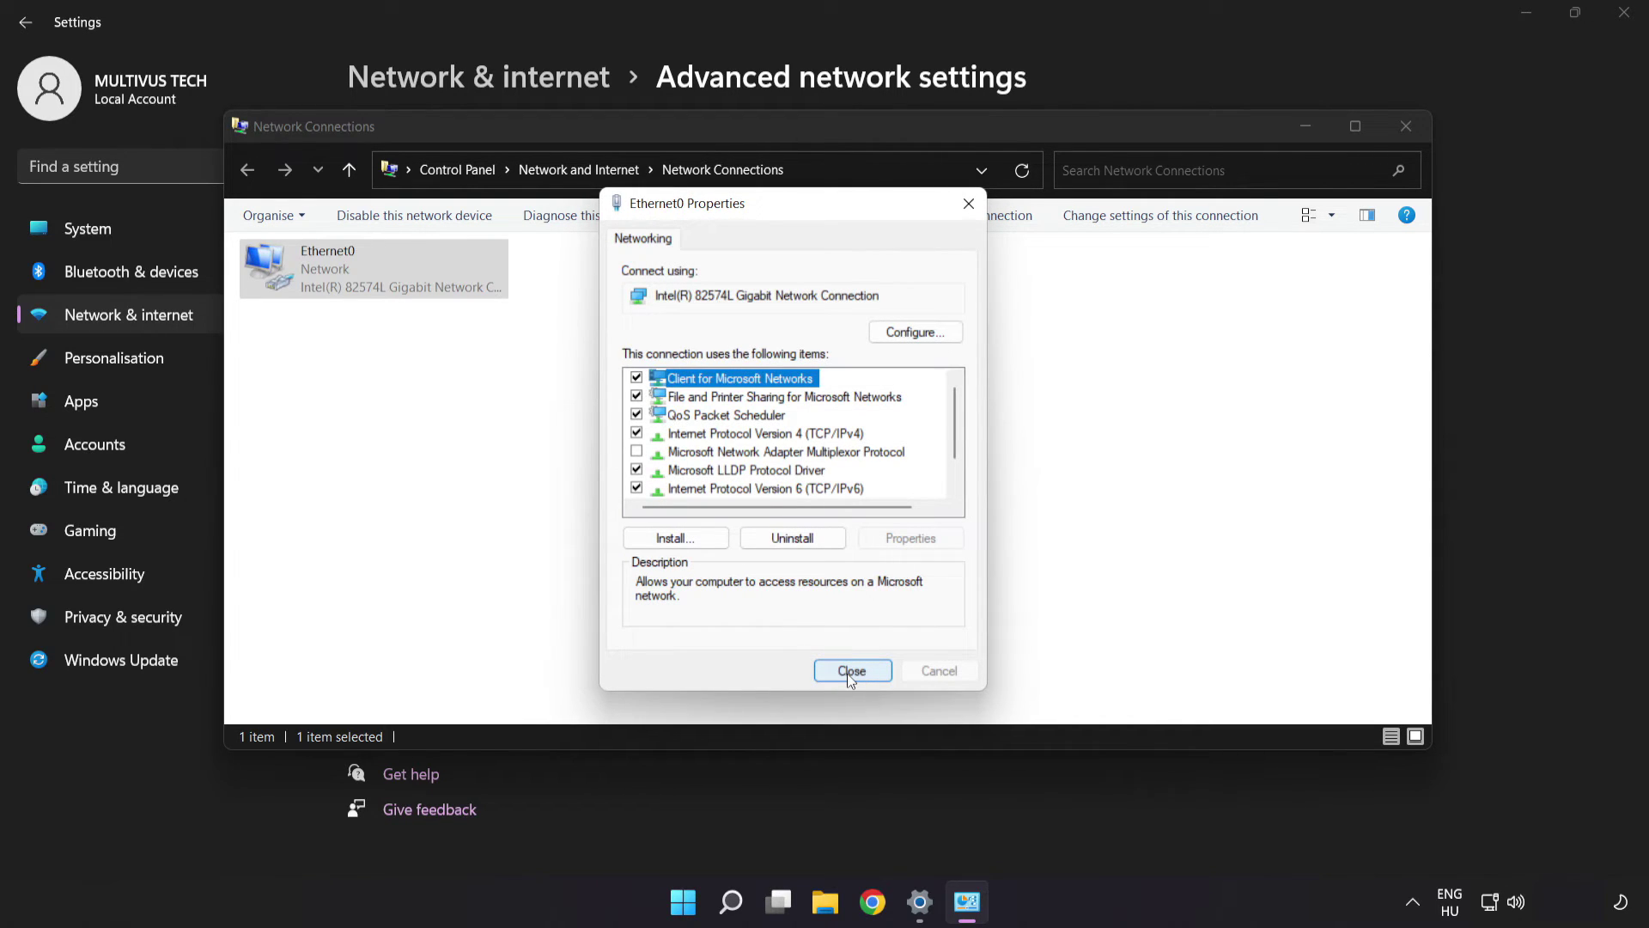
# Step: Close Ethernet0 Properties, Network Connections and Settings, then bring up Start's power options
pyautogui.click(850, 672)
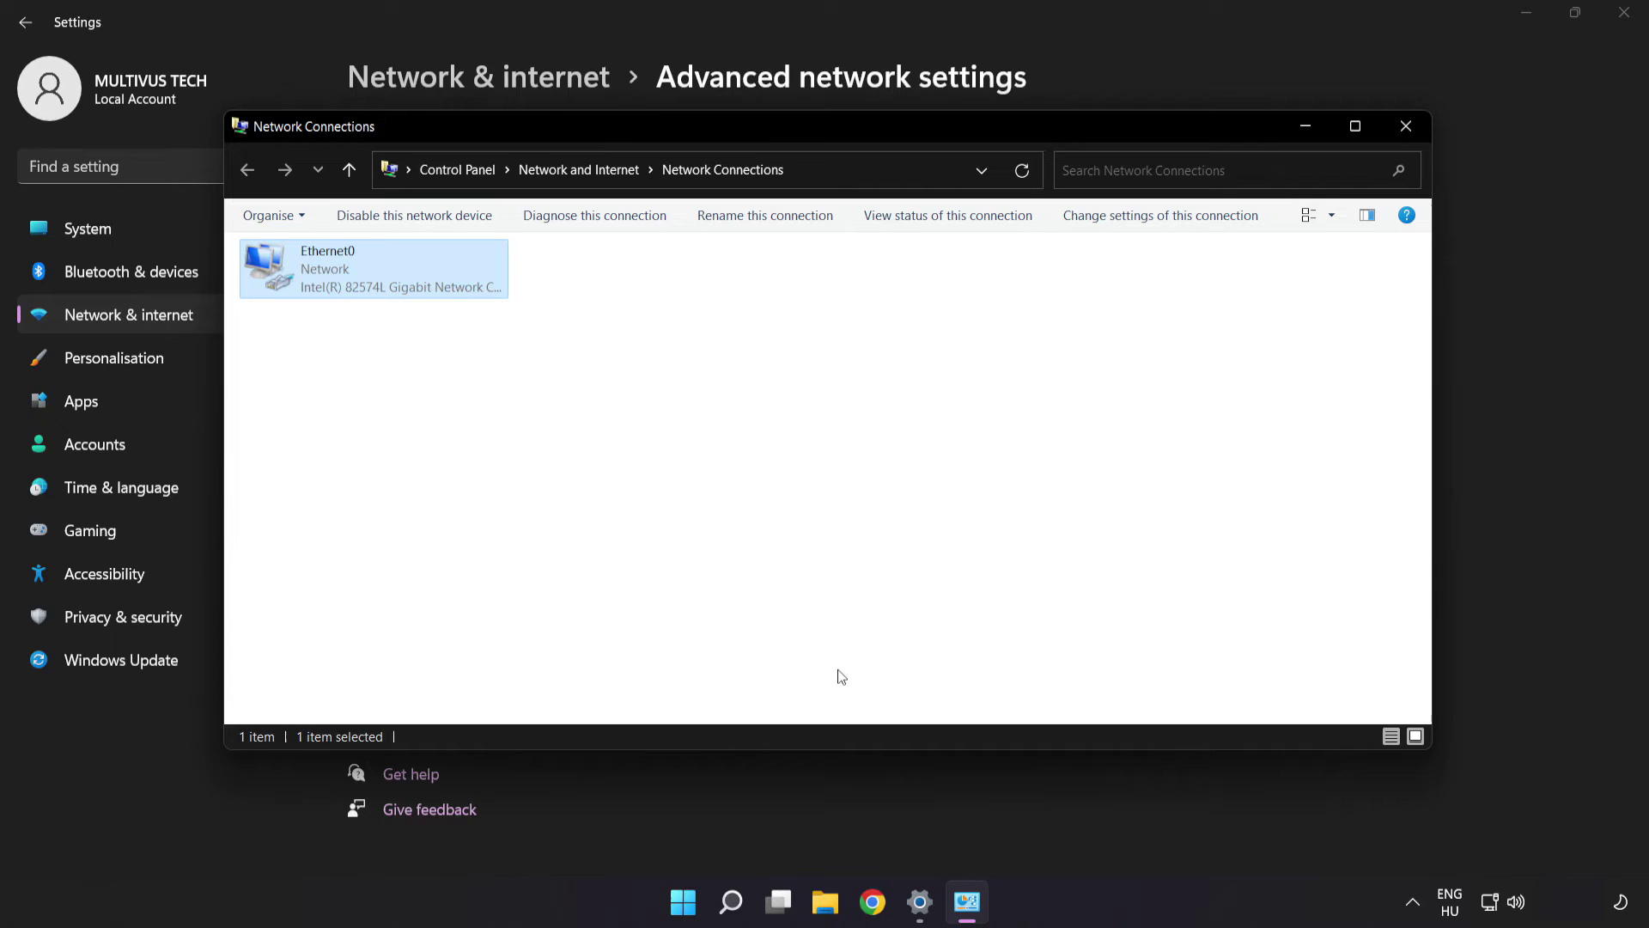
pyautogui.click(1405, 126)
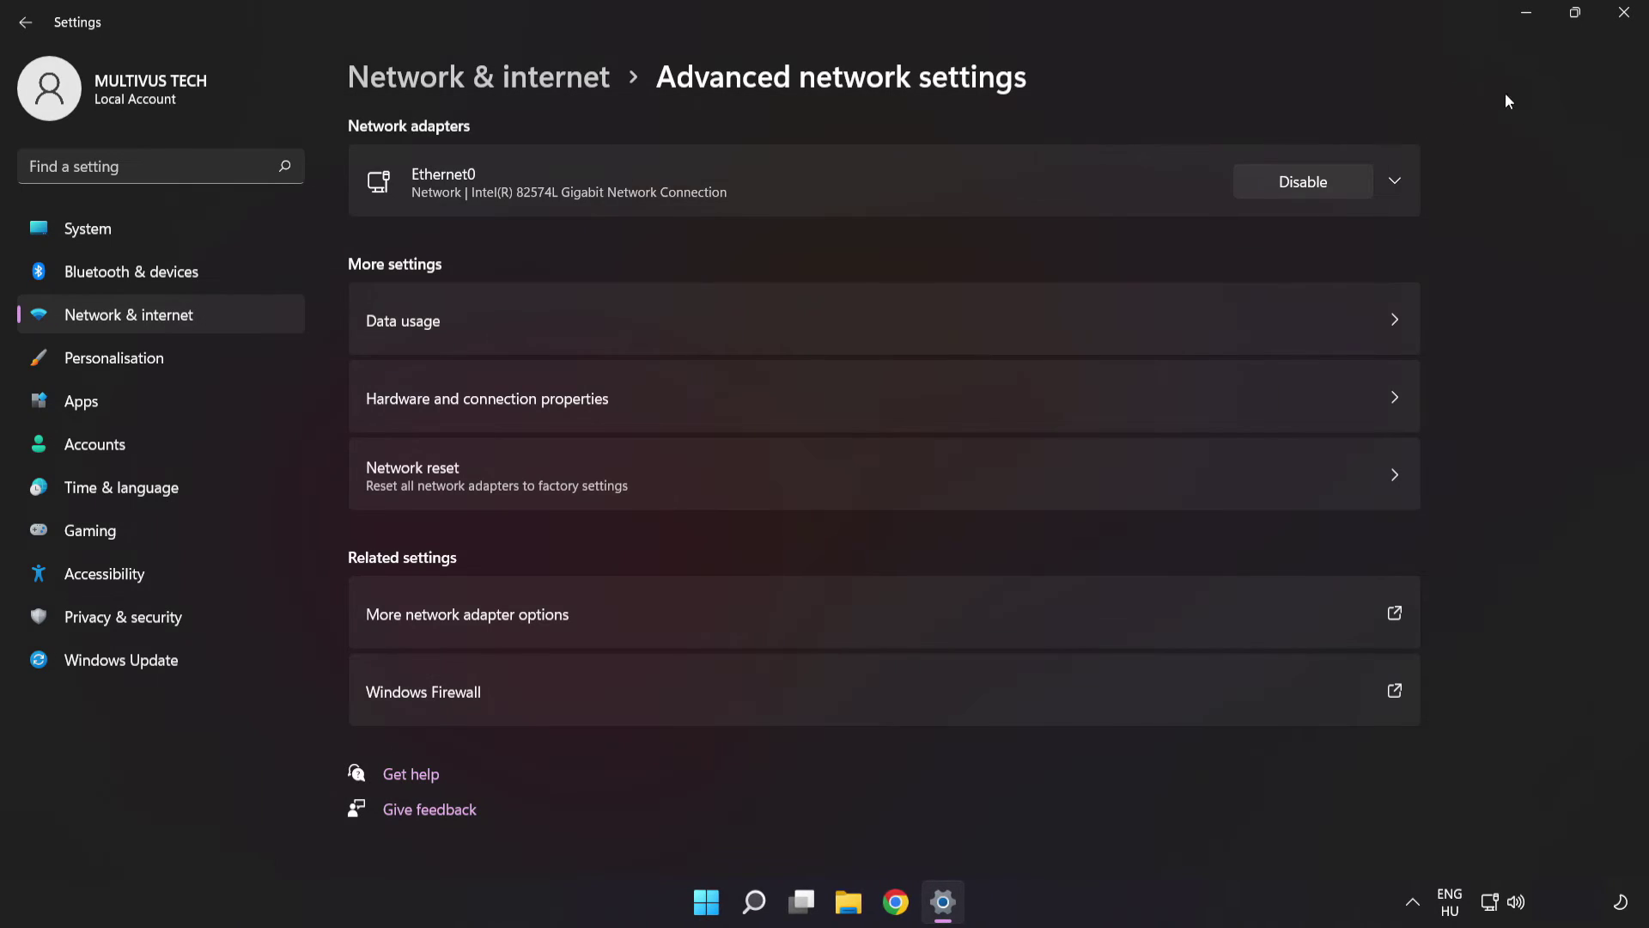
pyautogui.click(1627, 19)
pyautogui.click(724, 903)
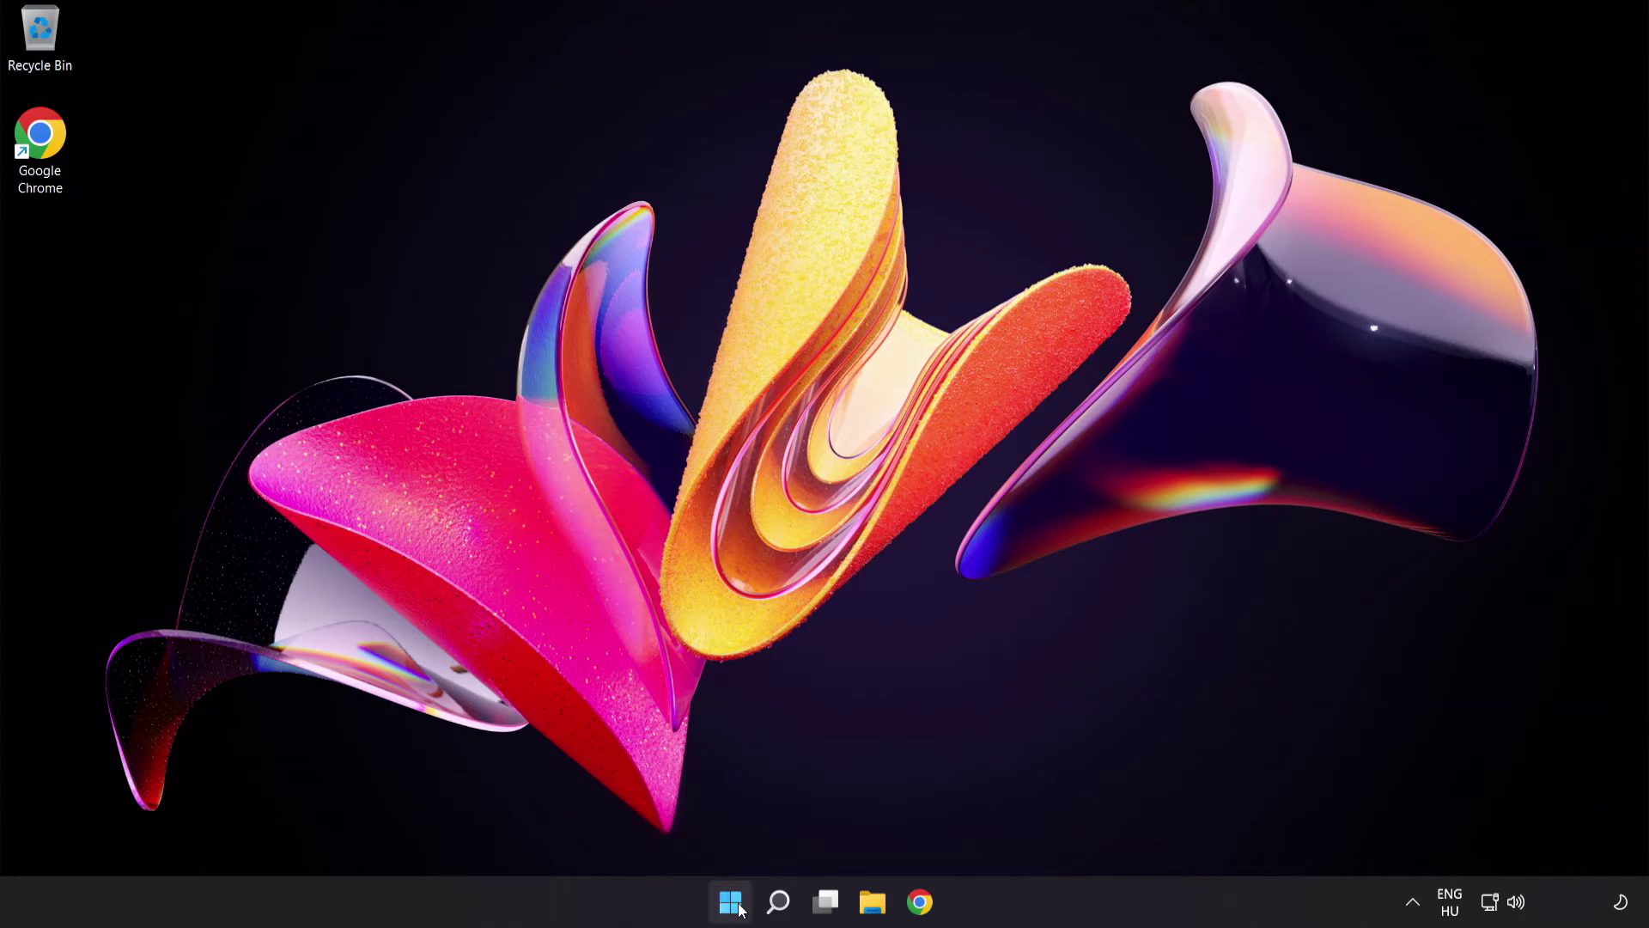
pyautogui.click(1092, 829)
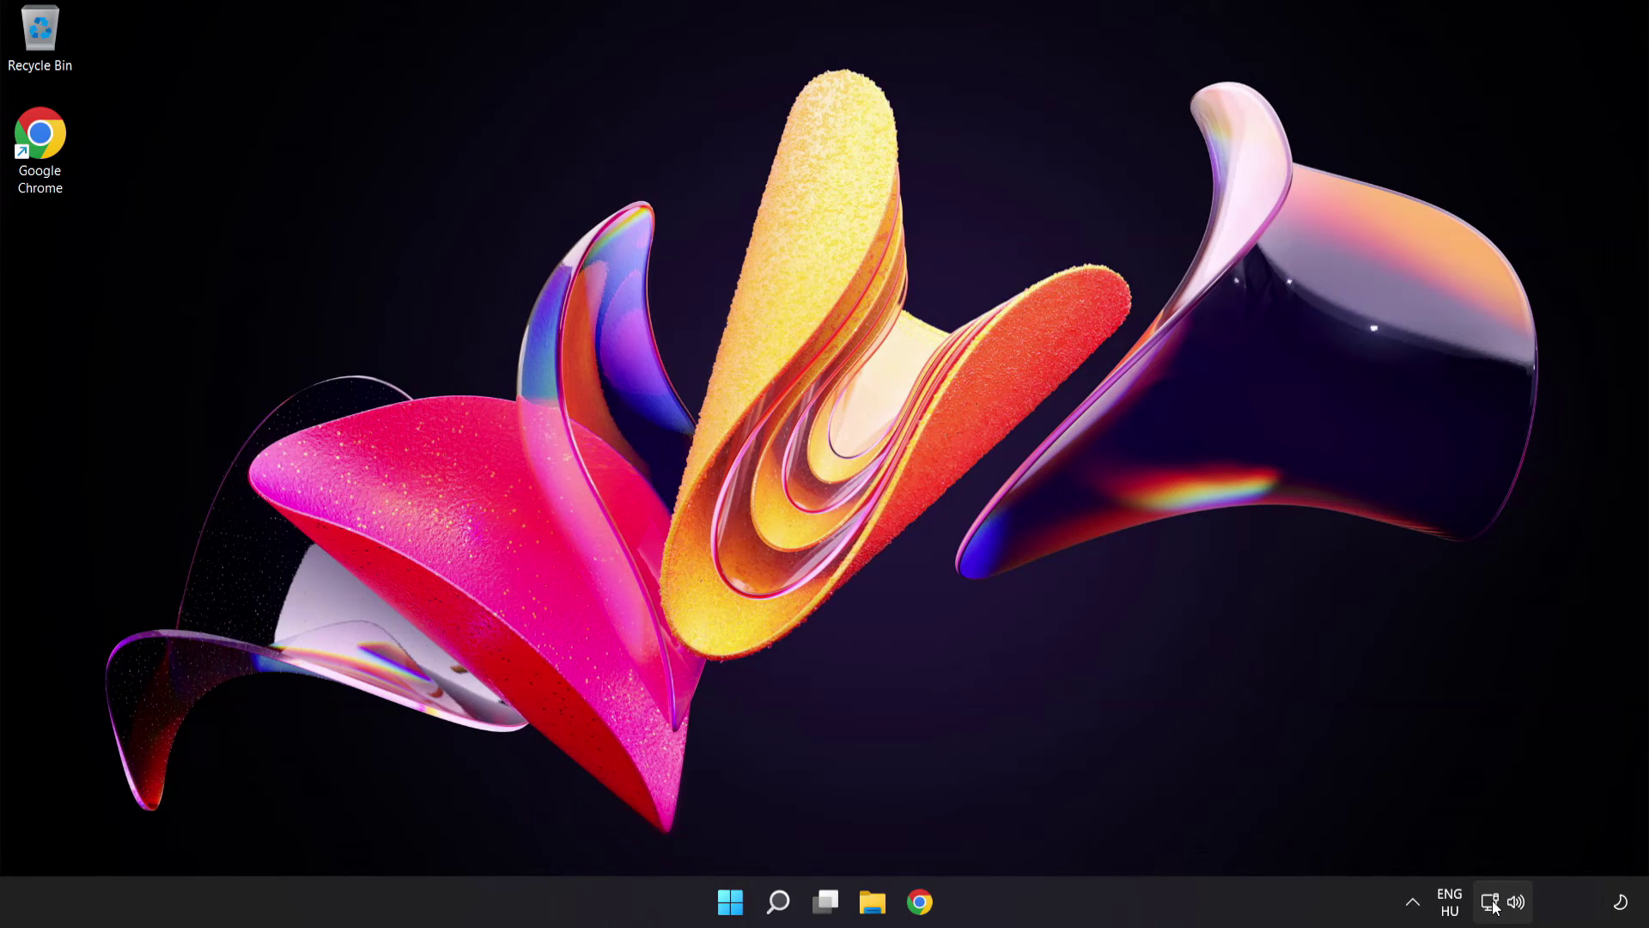
# Step: Open Settings from the network tray icon and go to Advanced network settings > Network reset
pyautogui.rightClick(1491, 903)
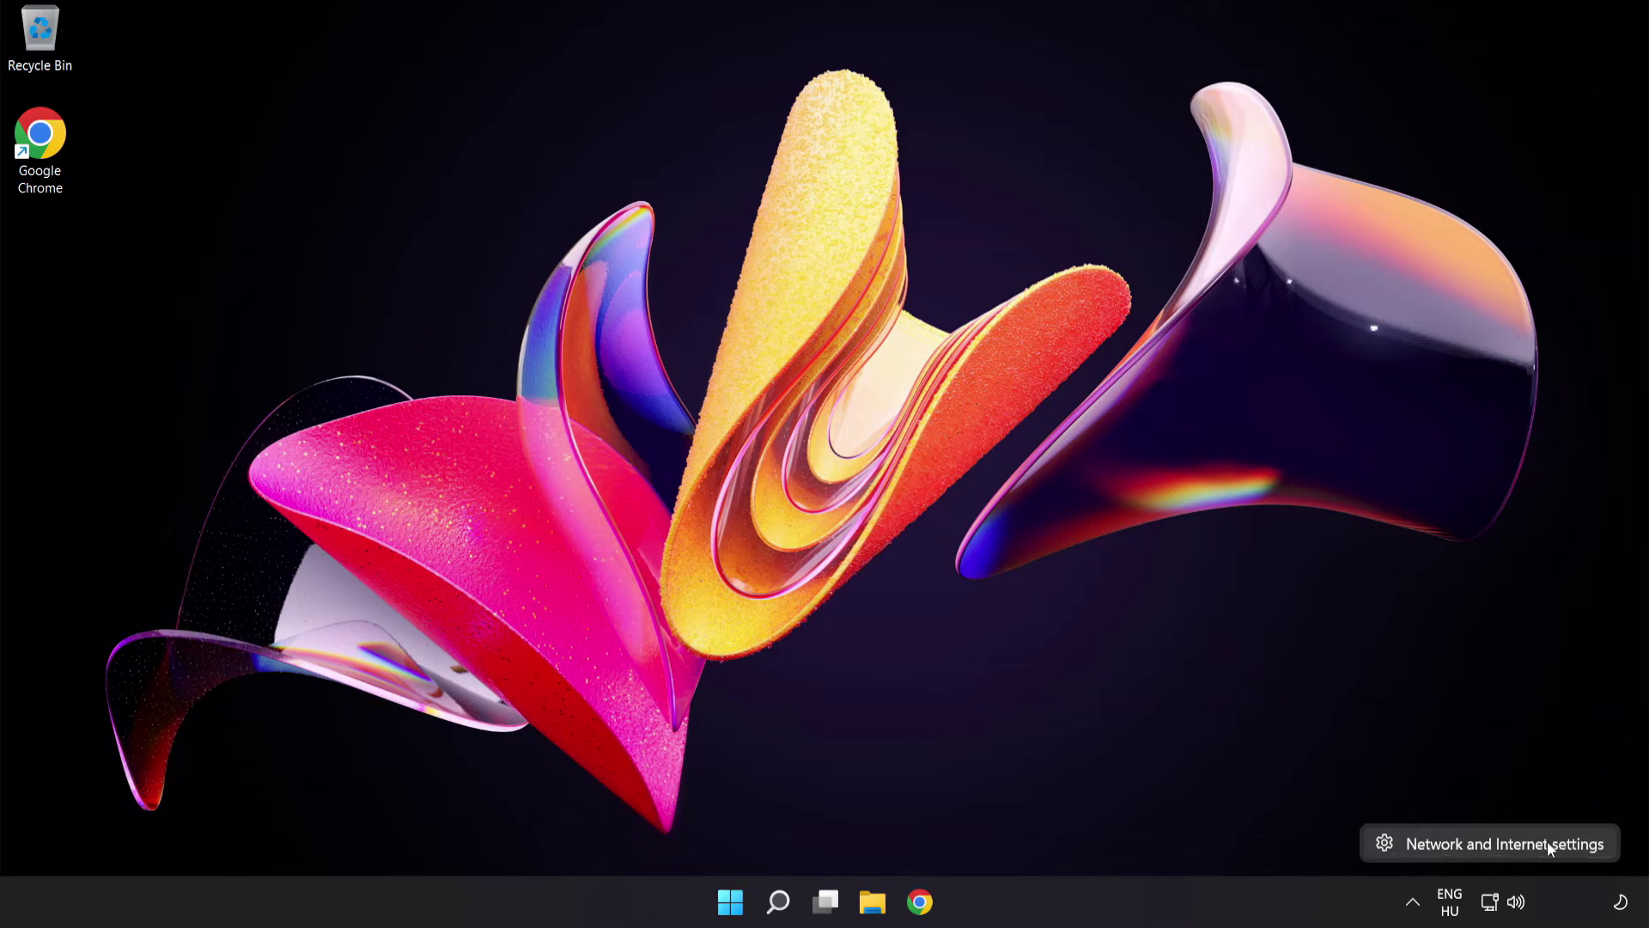
pyautogui.click(1486, 843)
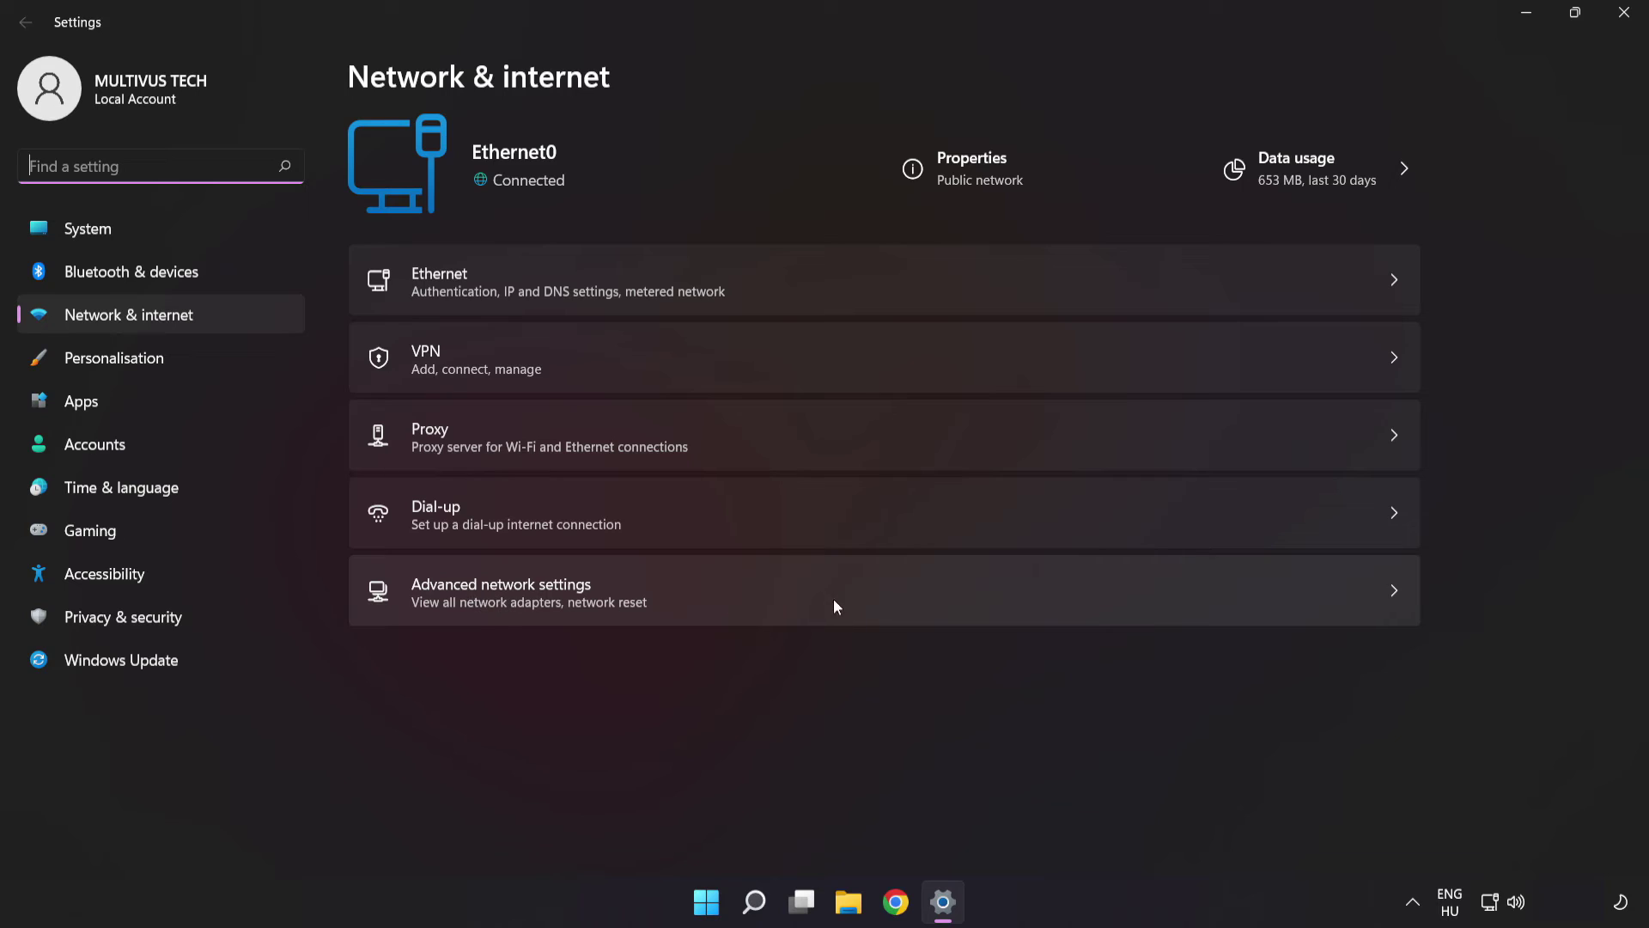
pyautogui.click(871, 603)
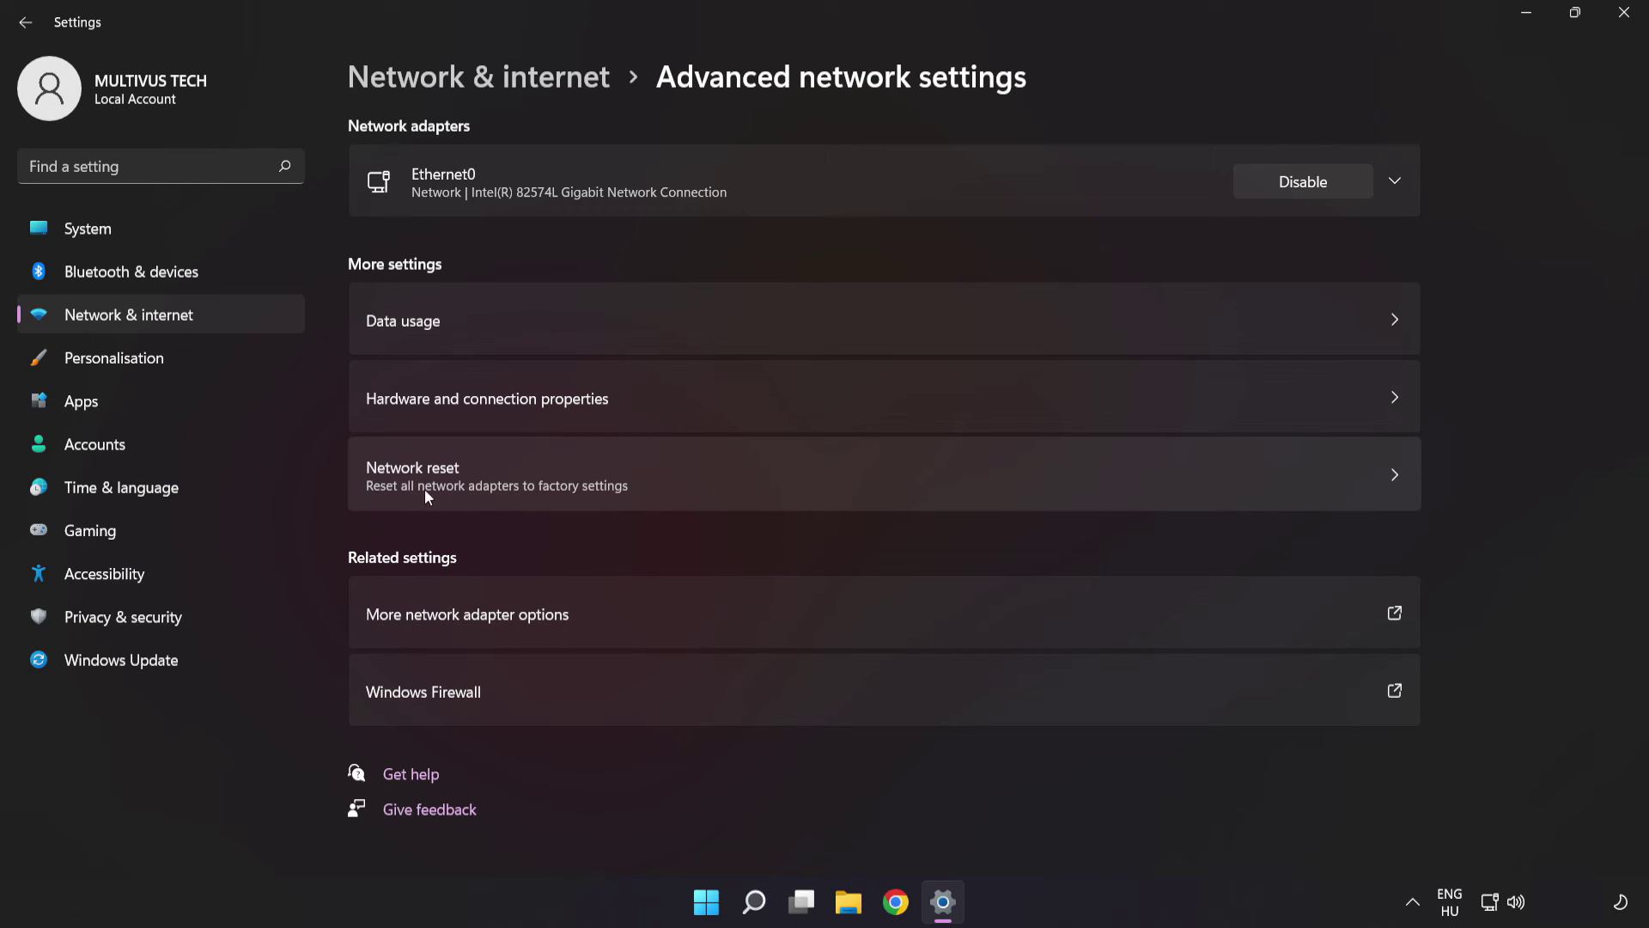
pyautogui.click(950, 495)
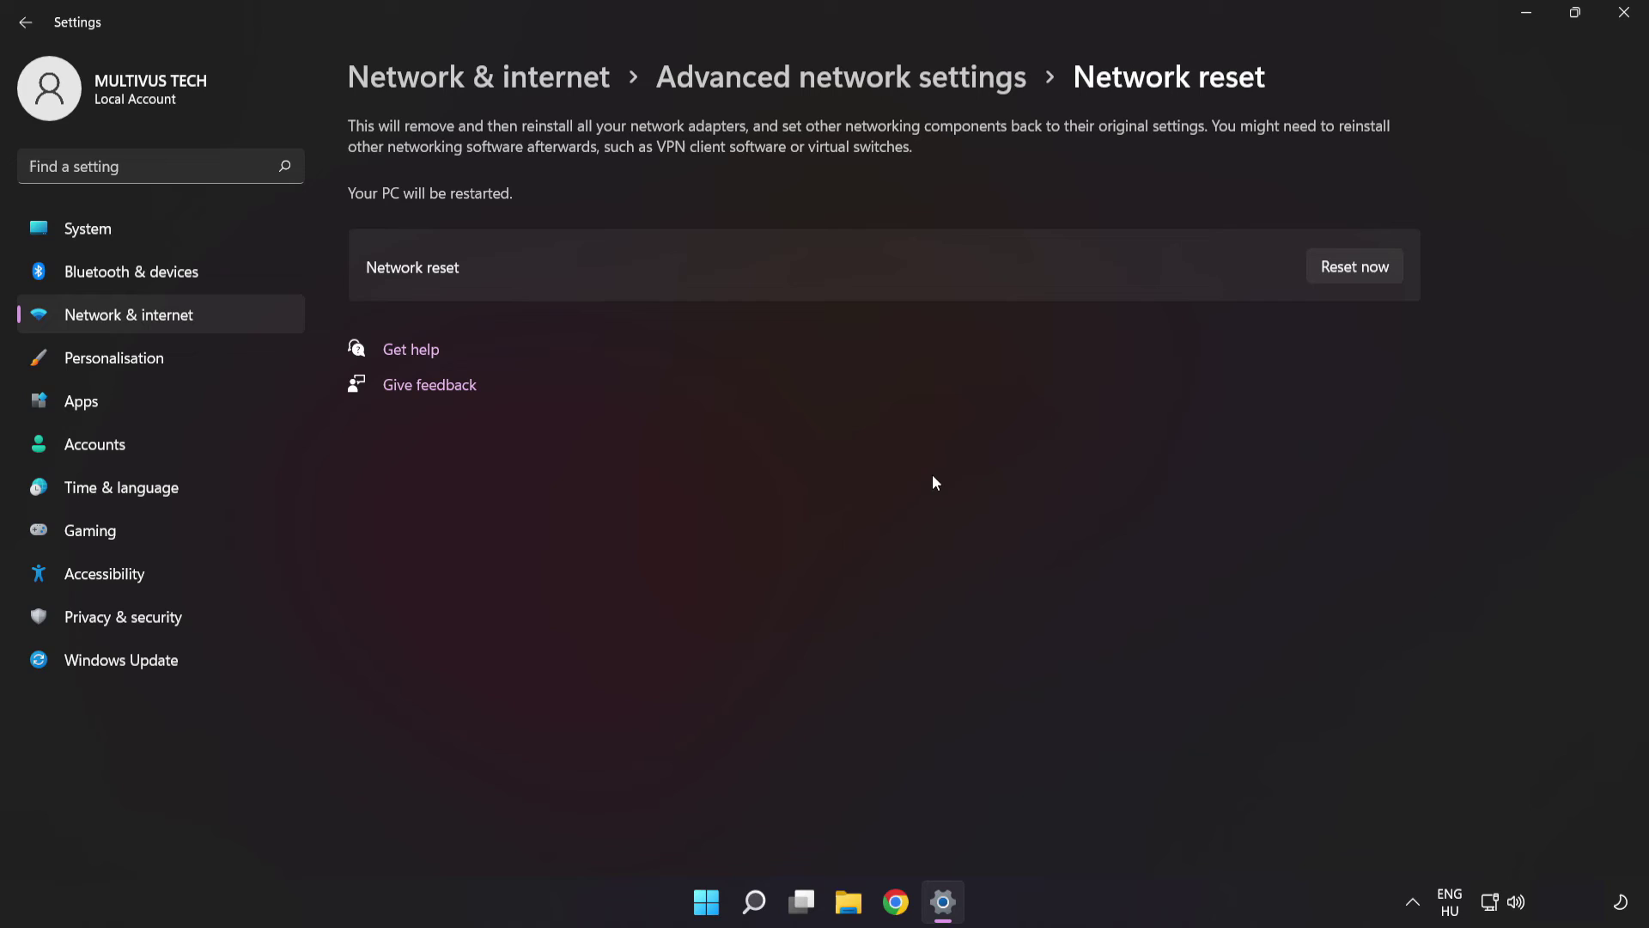
# Step: Confirm Reset now with Yes, dismiss the 5-minute sign-out notice, and close Settings
pyautogui.click(1366, 275)
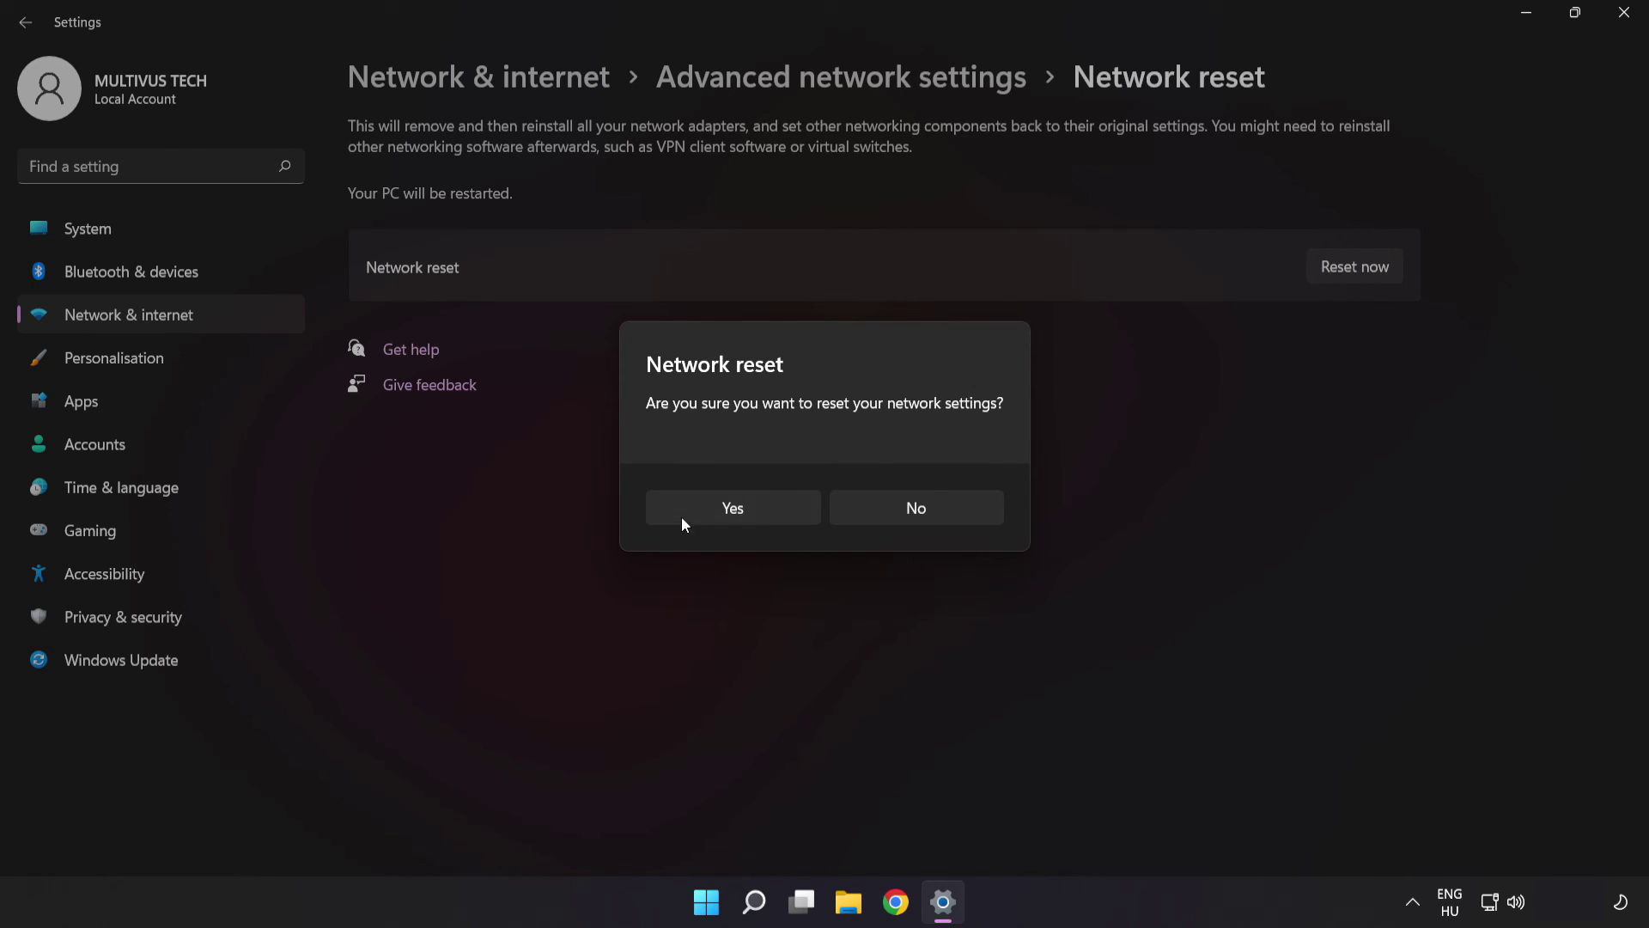
pyautogui.click(747, 507)
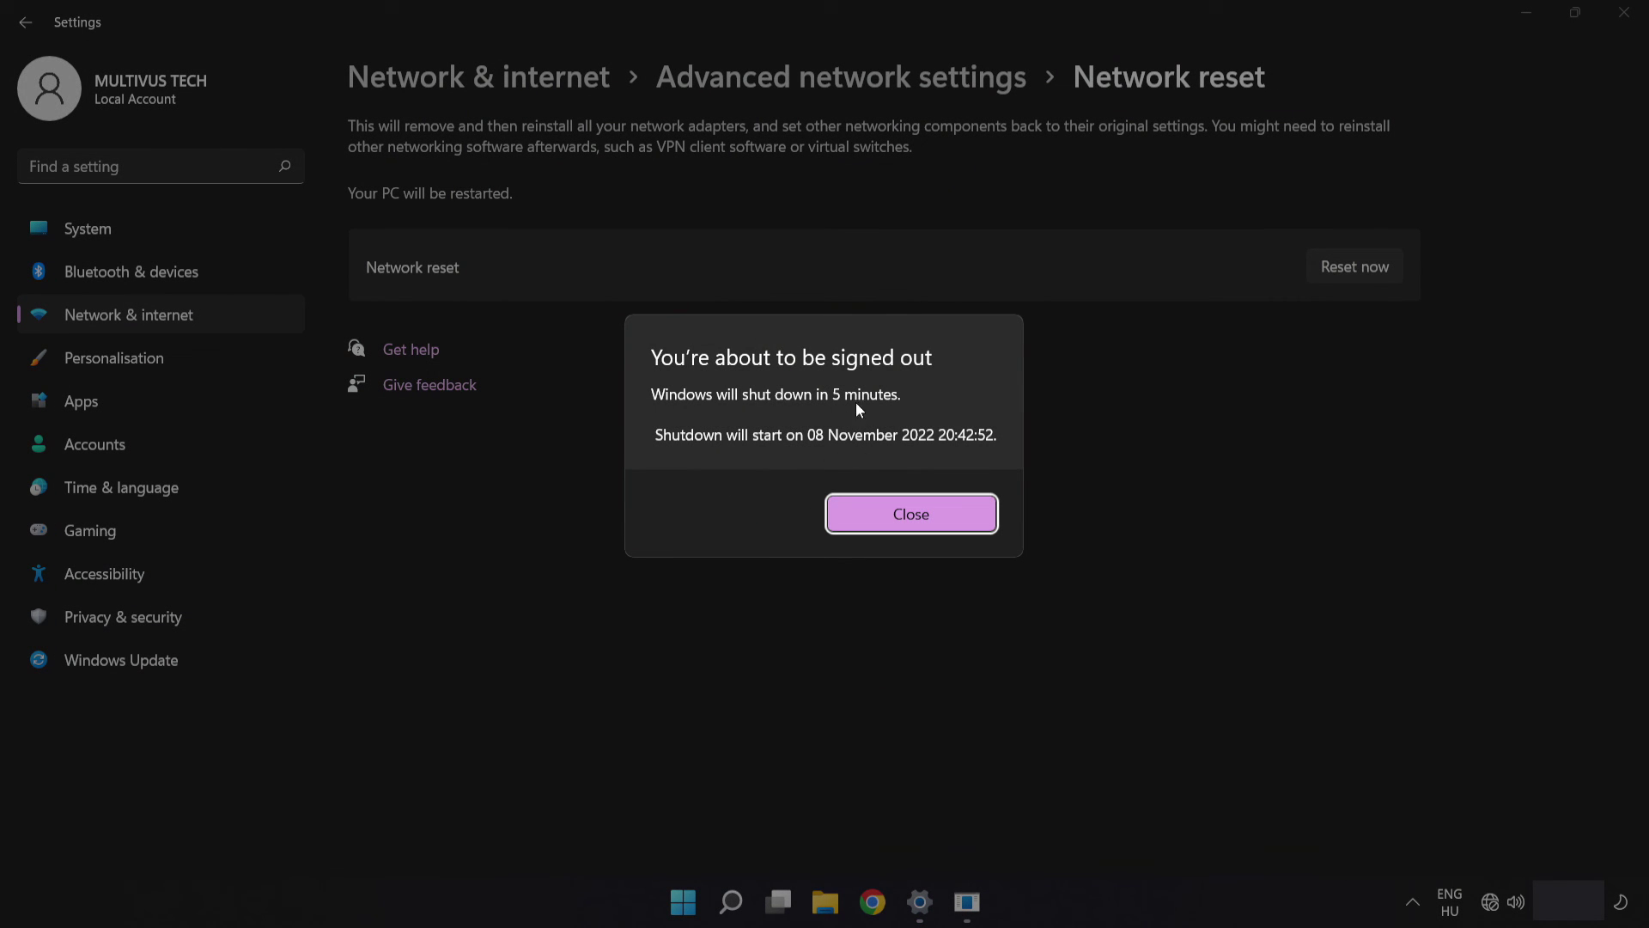
pyautogui.click(913, 525)
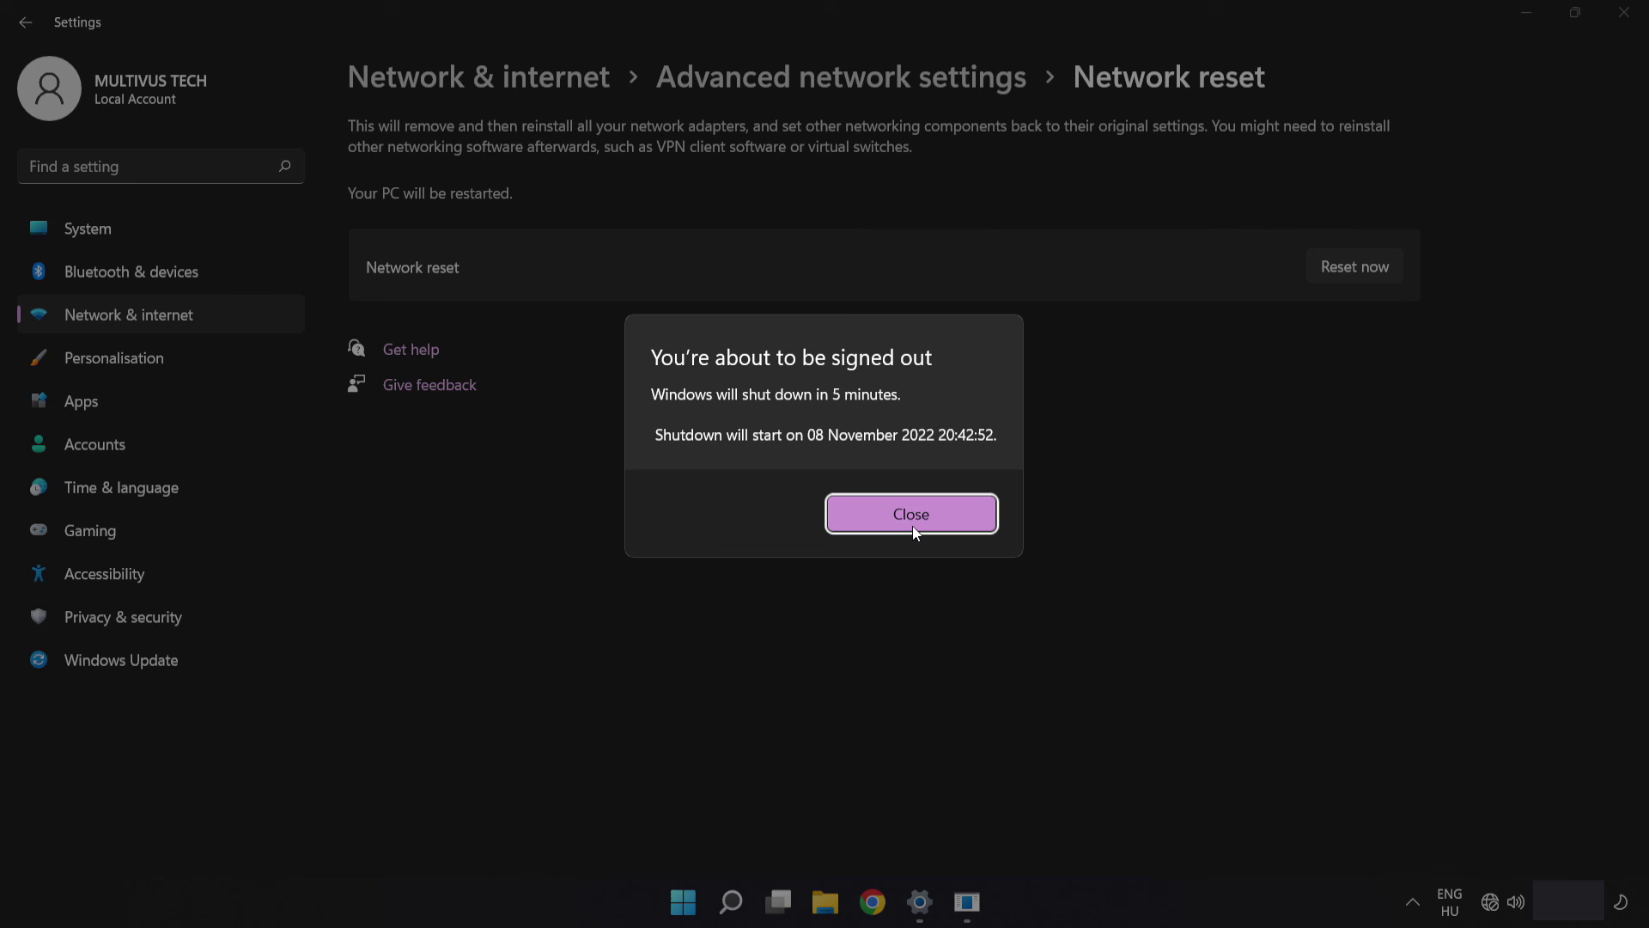
pyautogui.click(912, 515)
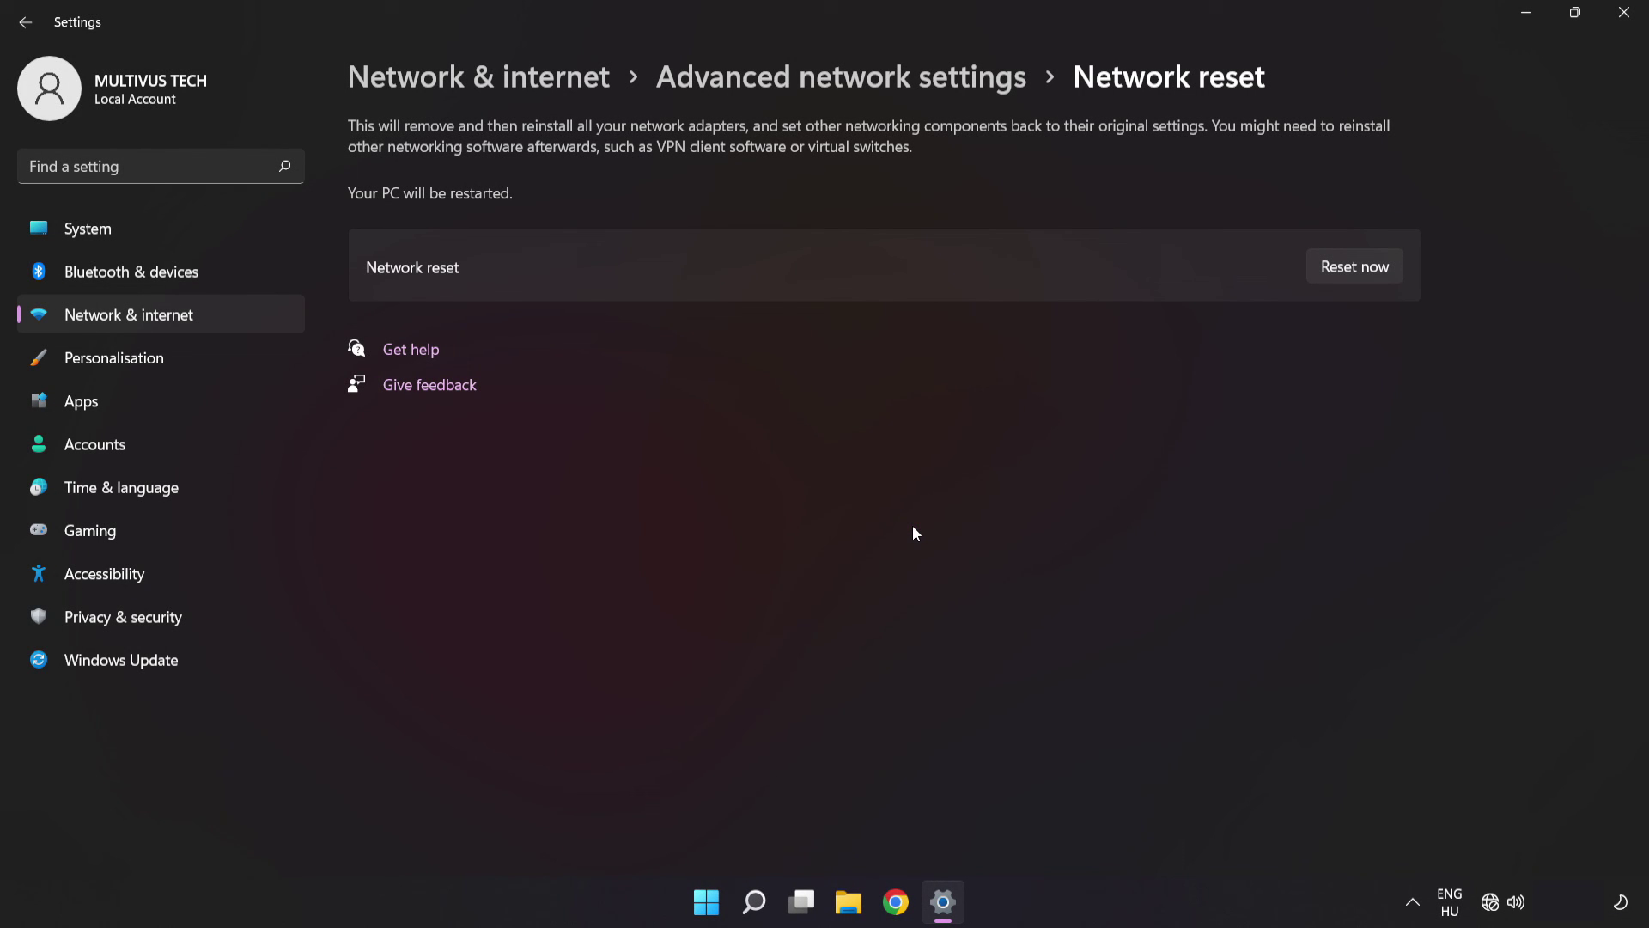
pyautogui.click(1624, 17)
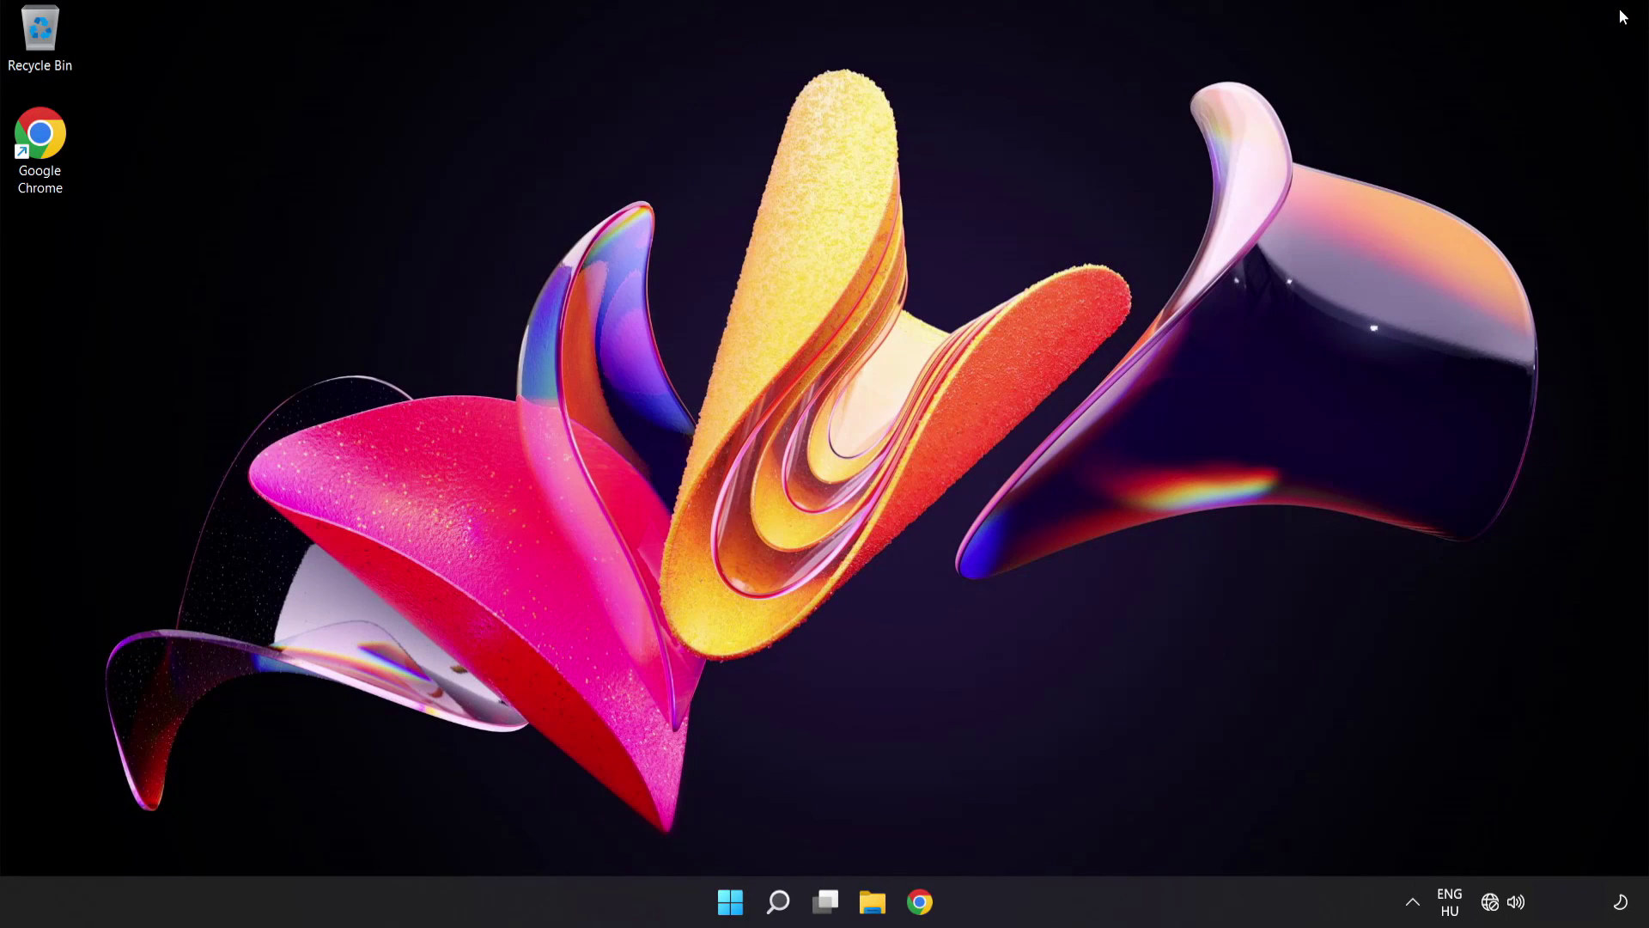
# Step: Show the Start menu power options with Restart available
pyautogui.click(730, 900)
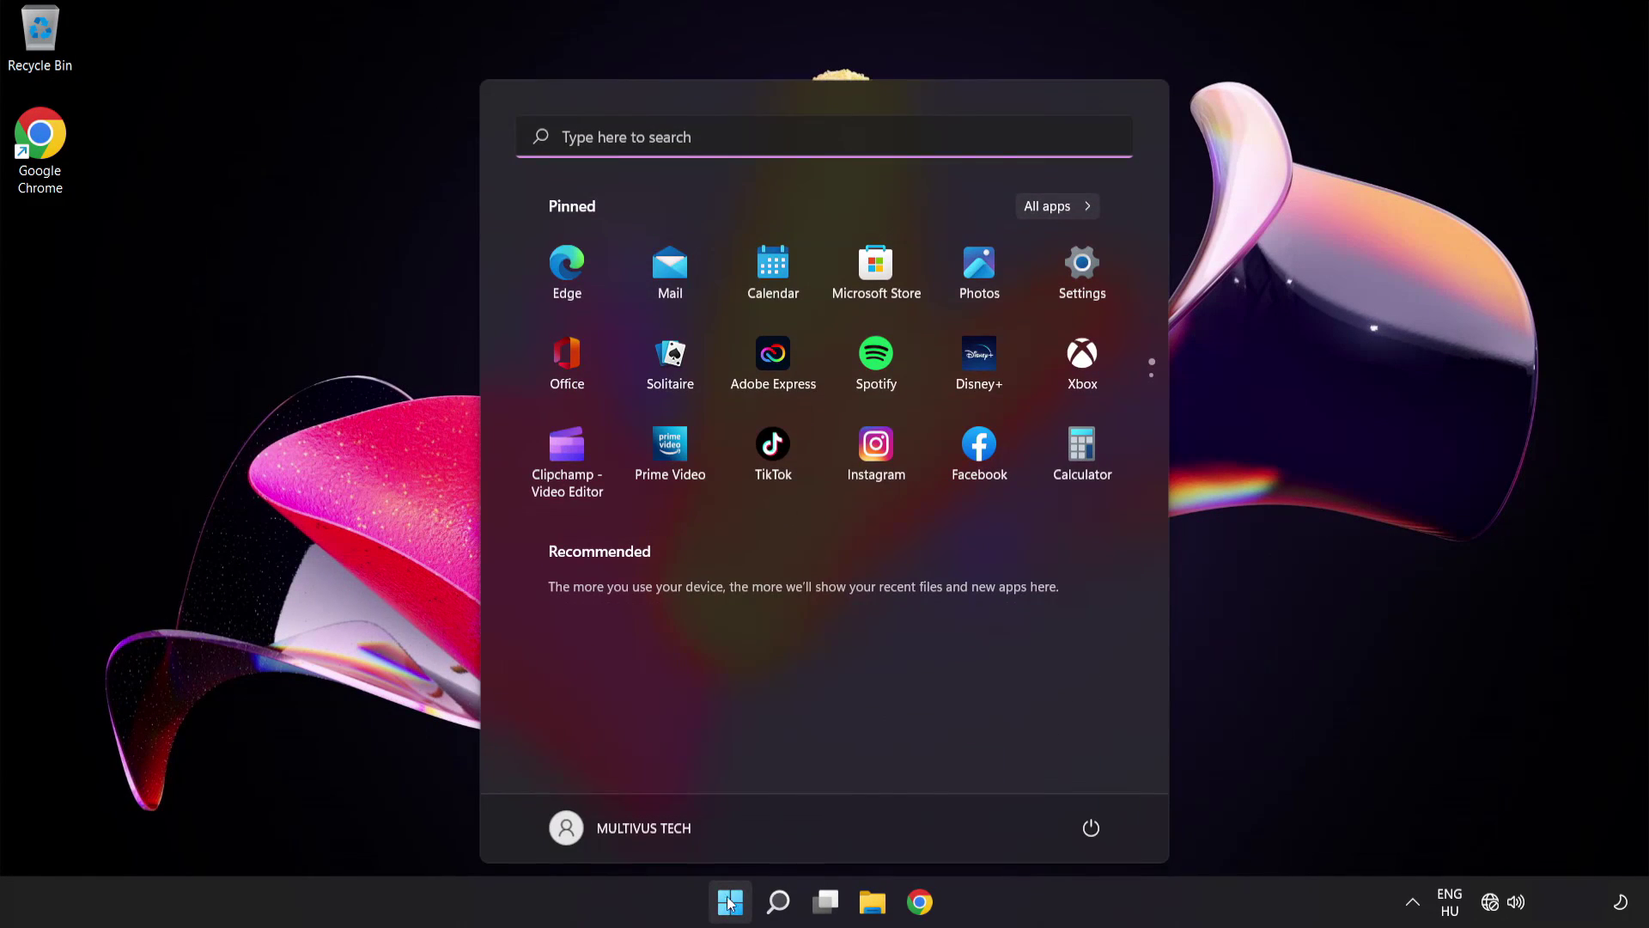
pyautogui.click(1091, 828)
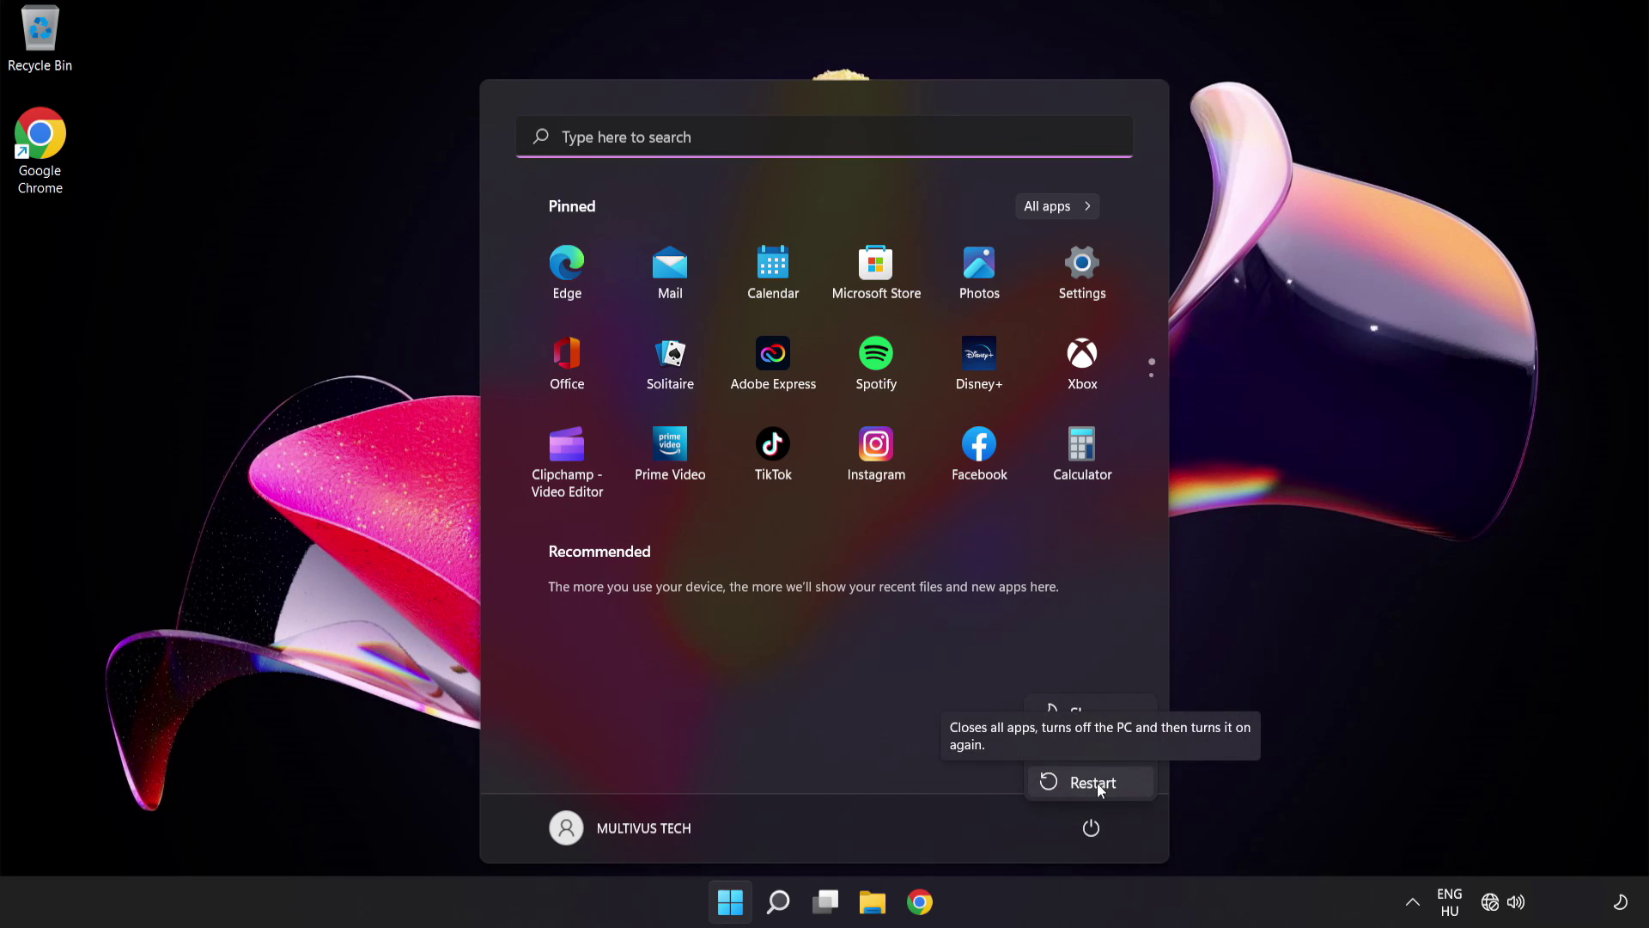